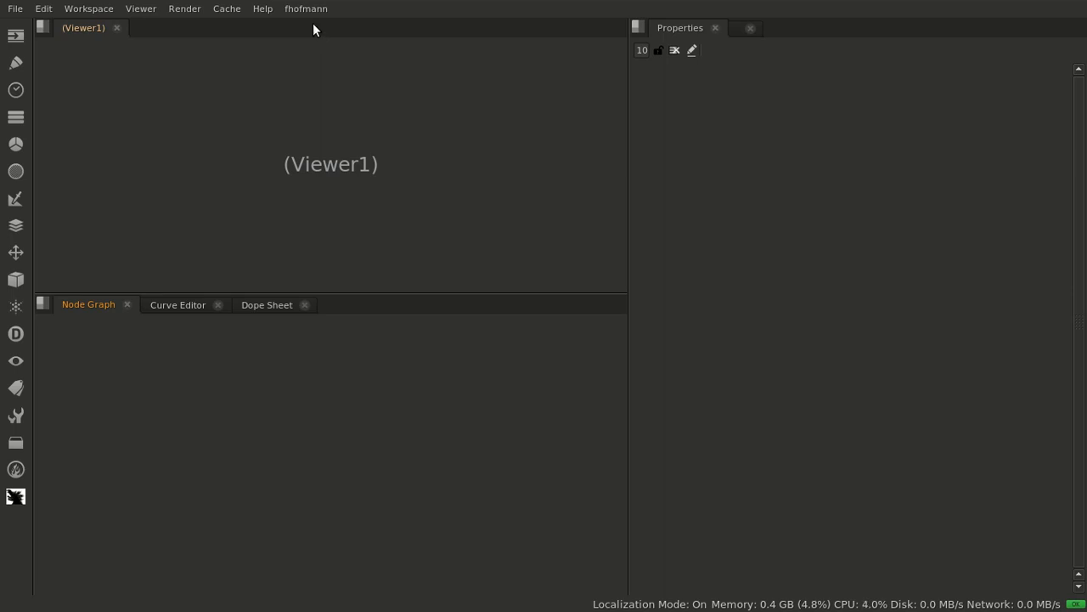
Start importing a camera shake and preview the 50mm_4.4m_A preset from the shake group
click(306, 9)
mouse_move(306, 99)
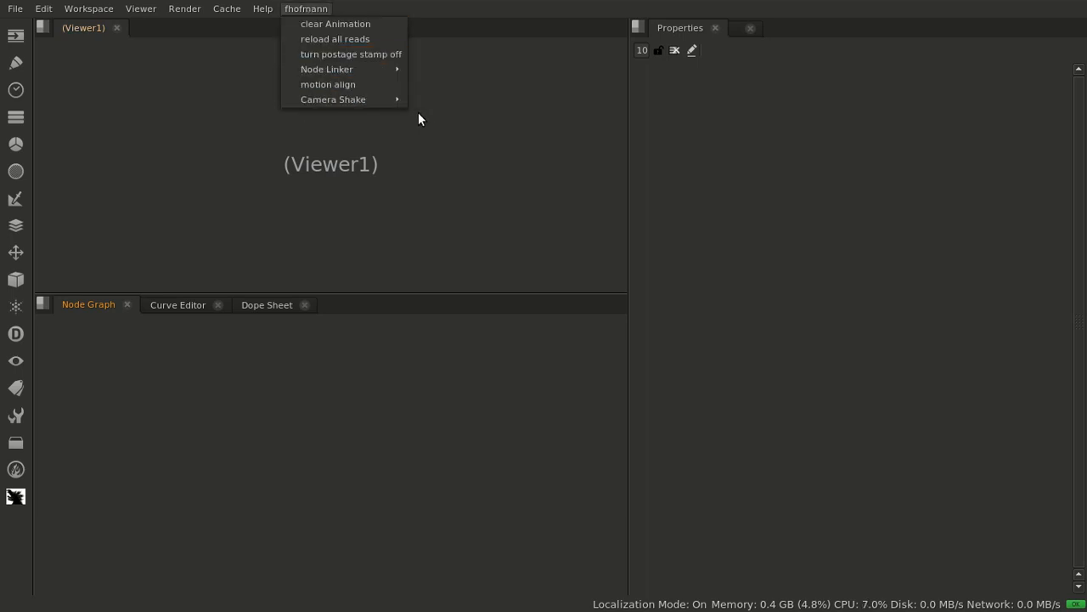
mouse_move(382, 102)
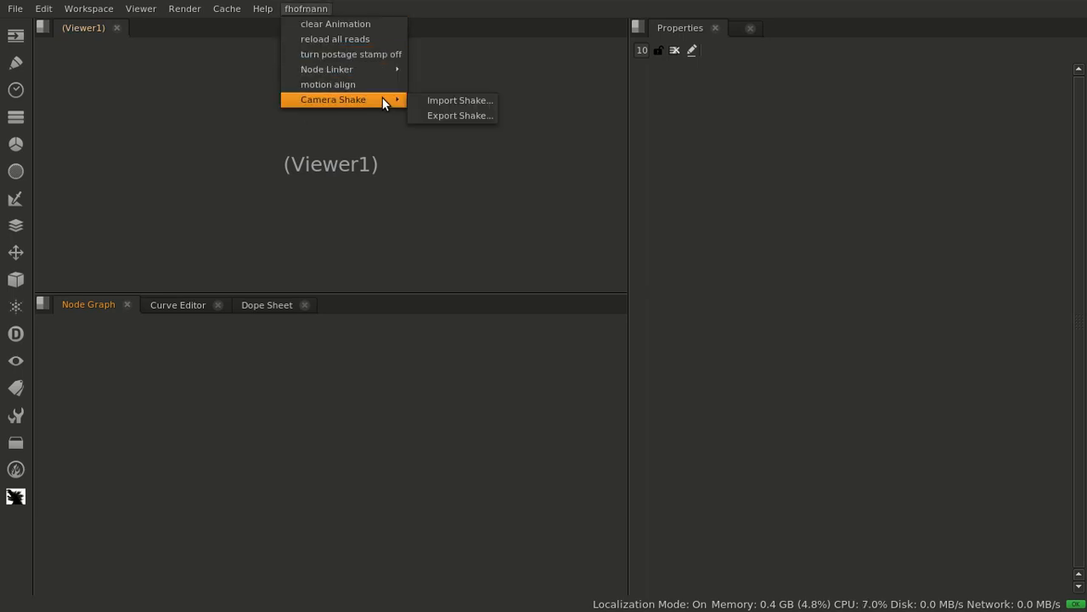
click(444, 100)
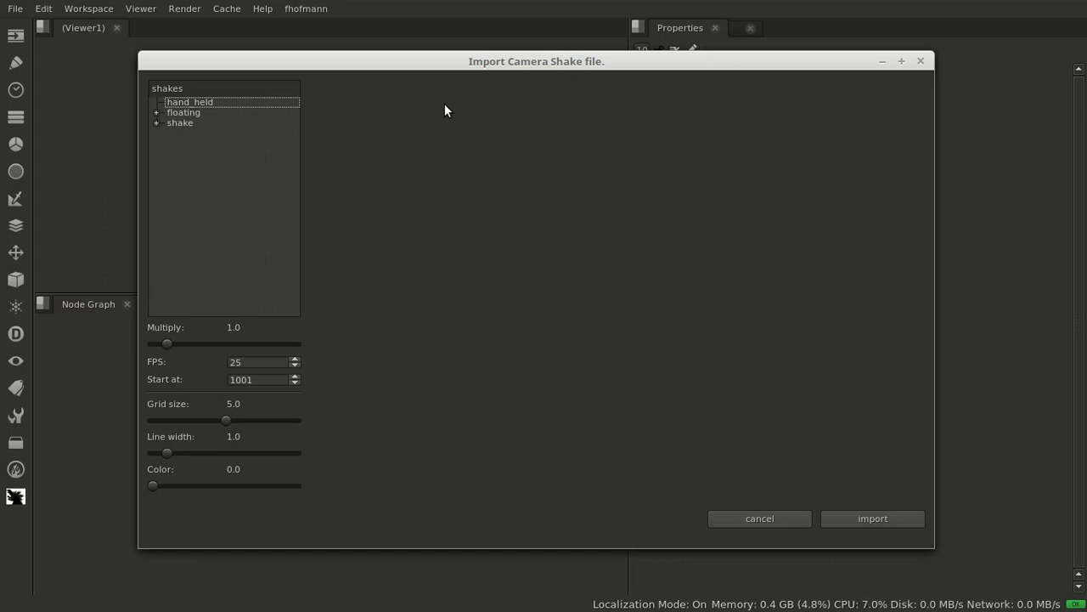
double_click(178, 124)
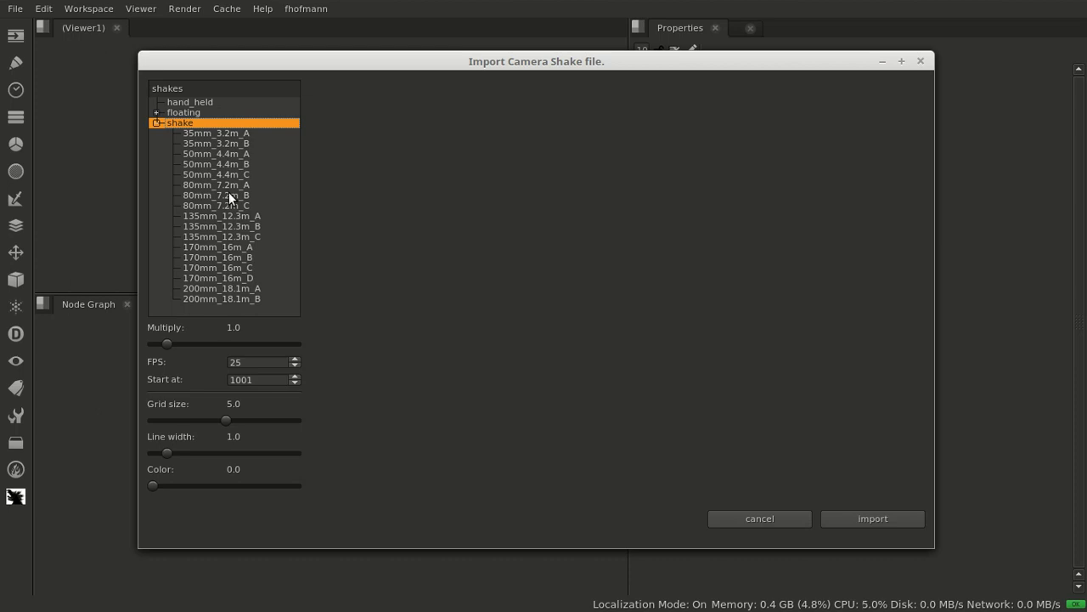
click(209, 153)
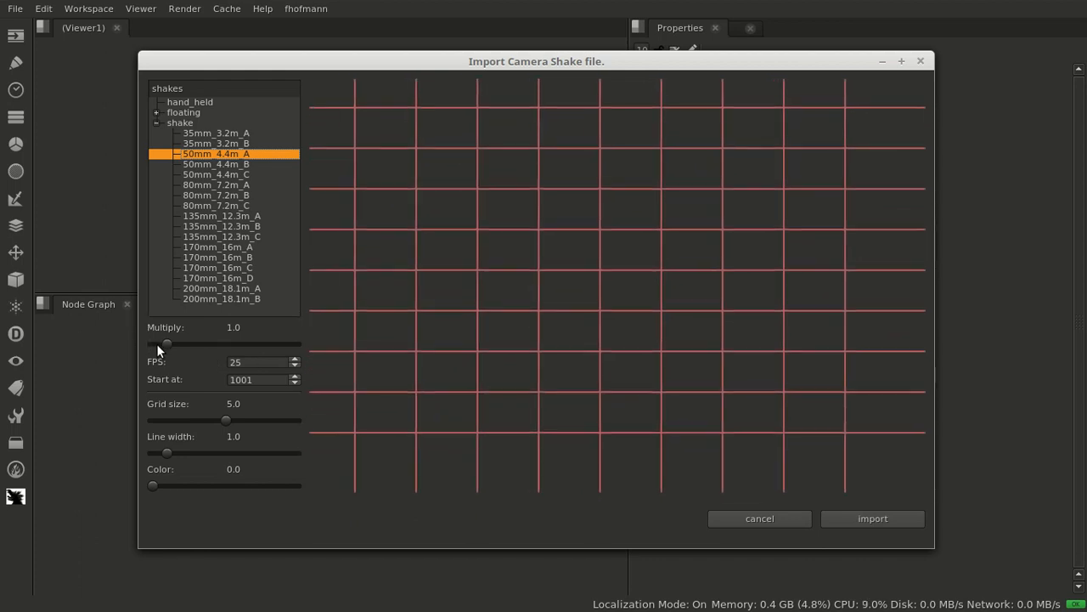
Set the shake preview's multiply to 0.9 and try other frame rates, finishing at 25 fps
mouse_move(167, 344)
mouse_down()
mouse_move(158, 347)
mouse_move(225, 331)
mouse_move(161, 361)
mouse_move(165, 350)
mouse_up()
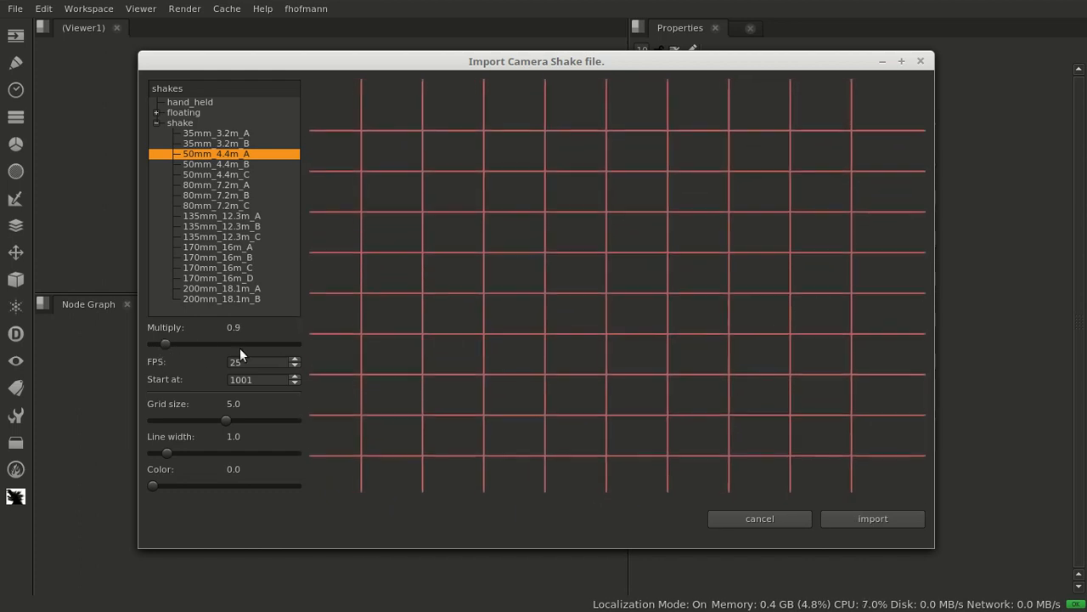
scroll(274, 364, down, 1)
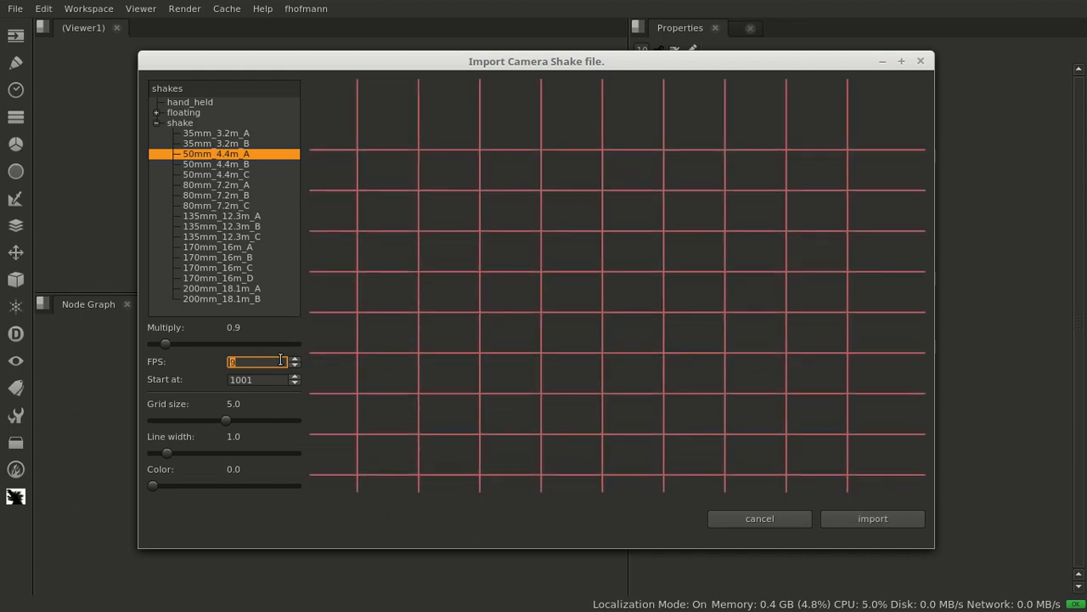
scroll(276, 363, up, 20)
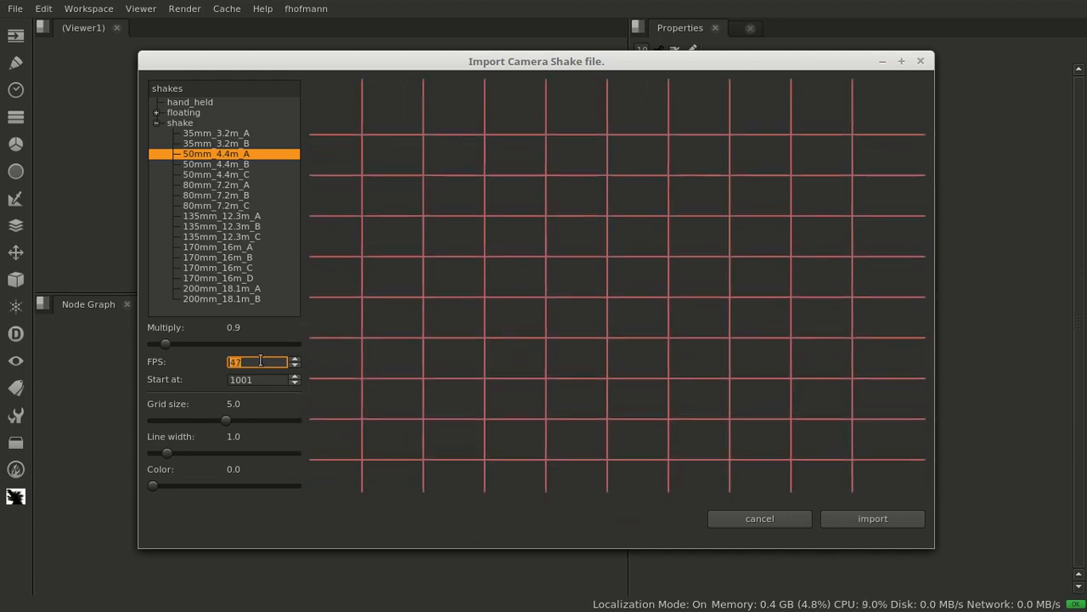
scroll(261, 361, down, 20)
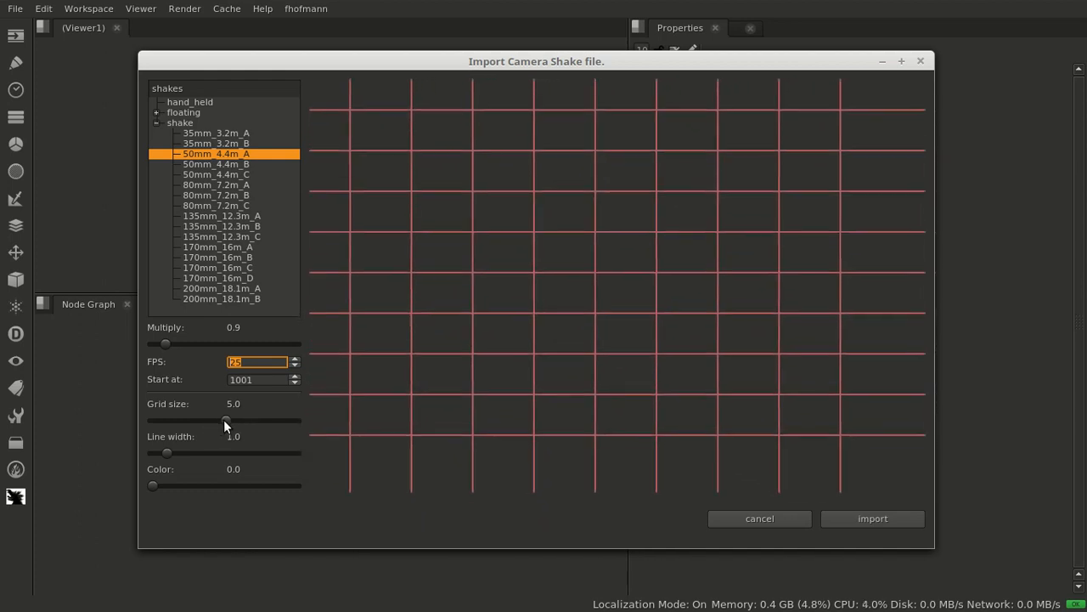
Adjust the preview grid to size 5.6, line width 2.3 and color 1.4
drag(222, 420, 166, 441)
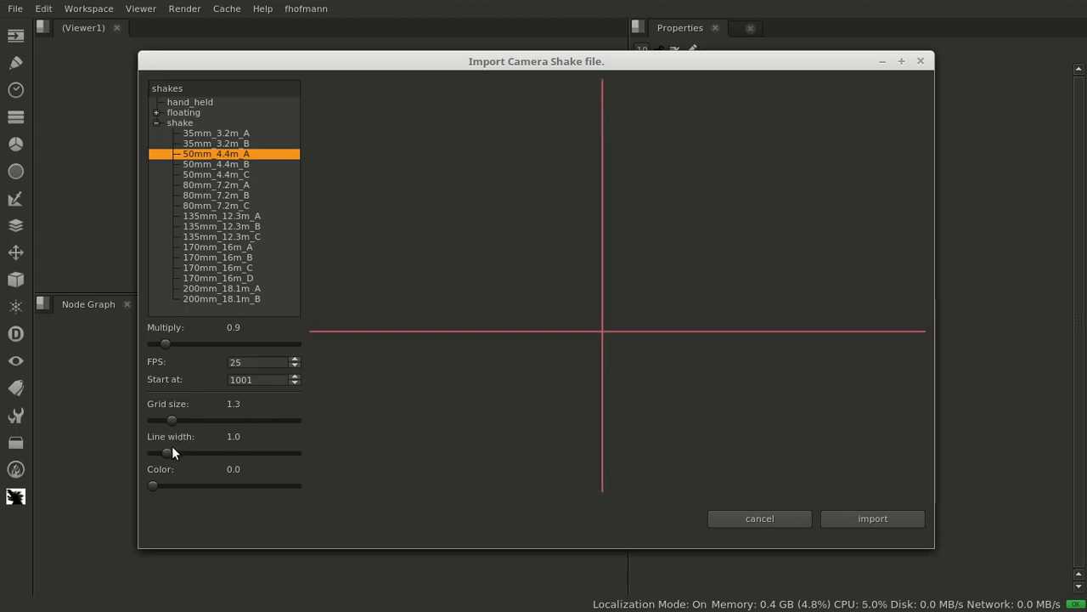
drag(293, 460, 244, 456)
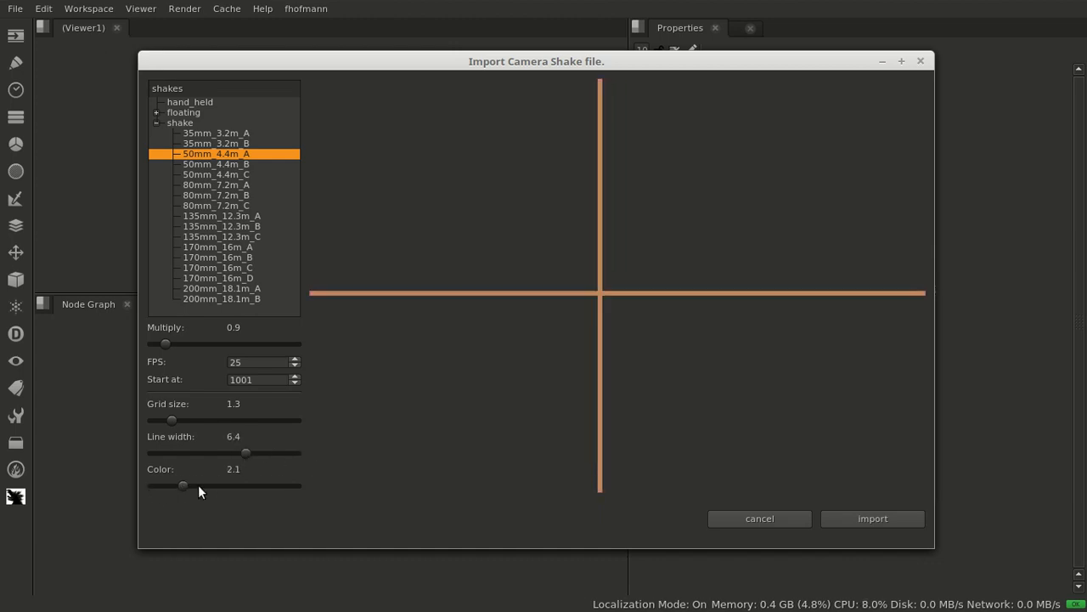
drag(314, 492, 172, 491)
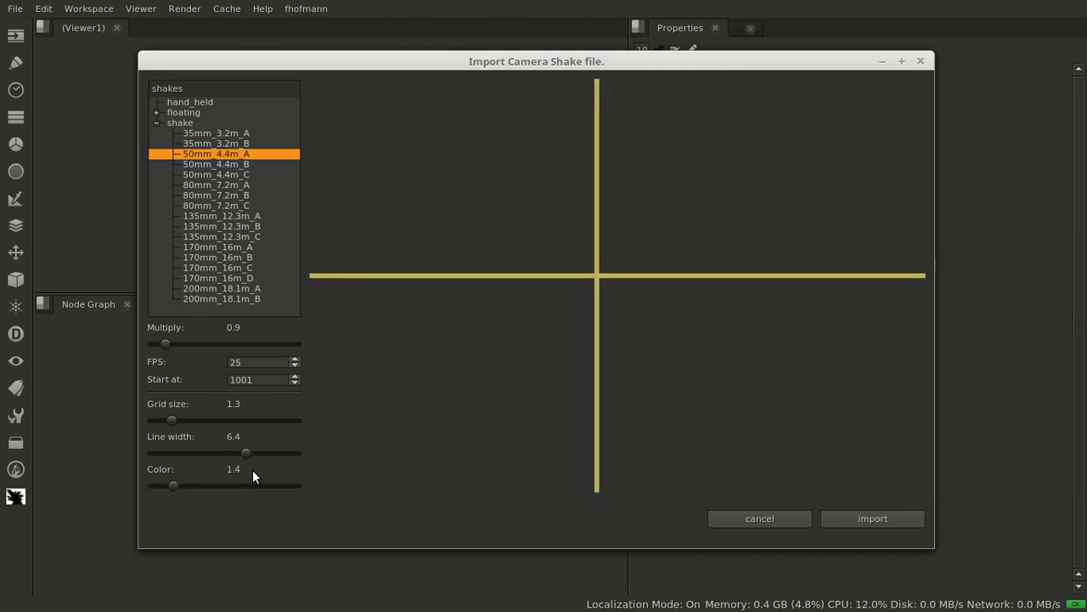
drag(240, 457, 181, 458)
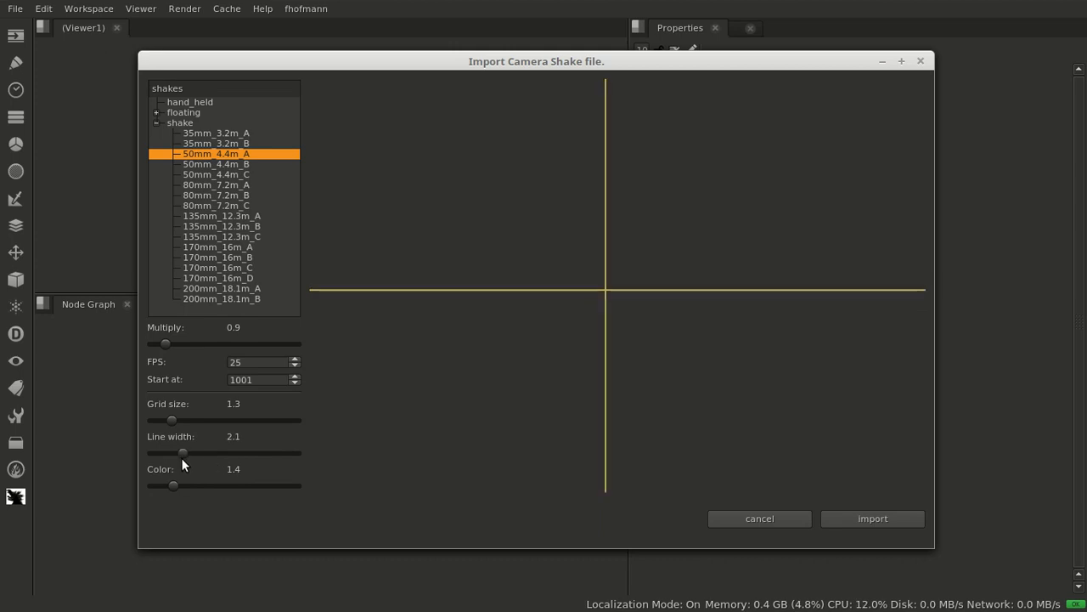
drag(170, 420, 231, 438)
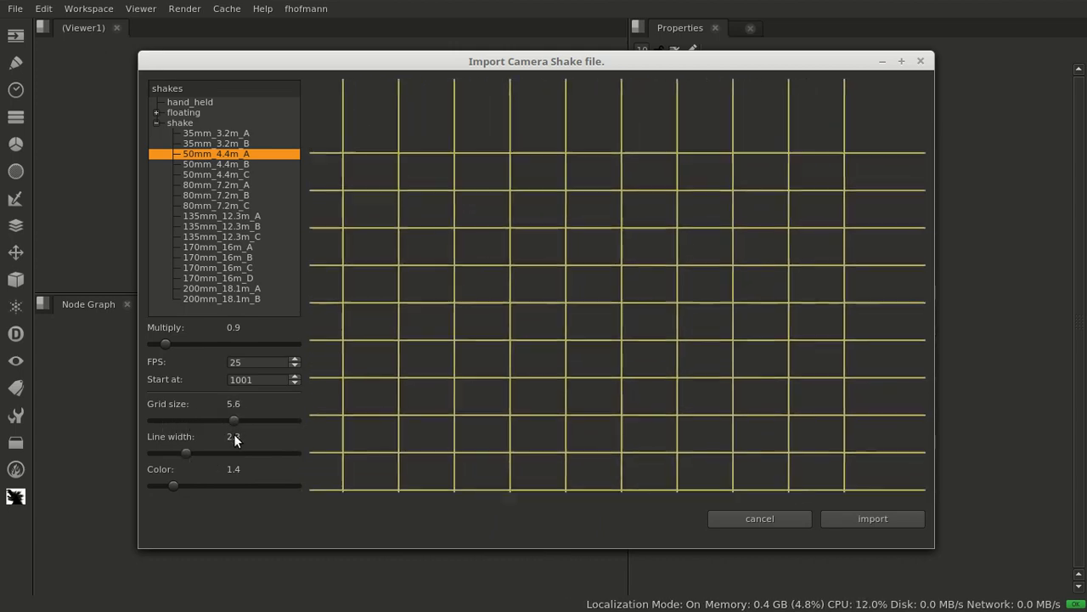
Preview the shake presets 80mm_7.2m_A, 135mm_12.3m_A, 170mm_16m_A, 170mm_16m_B and 200mm_18.1m_B
click(226, 184)
click(218, 215)
click(217, 247)
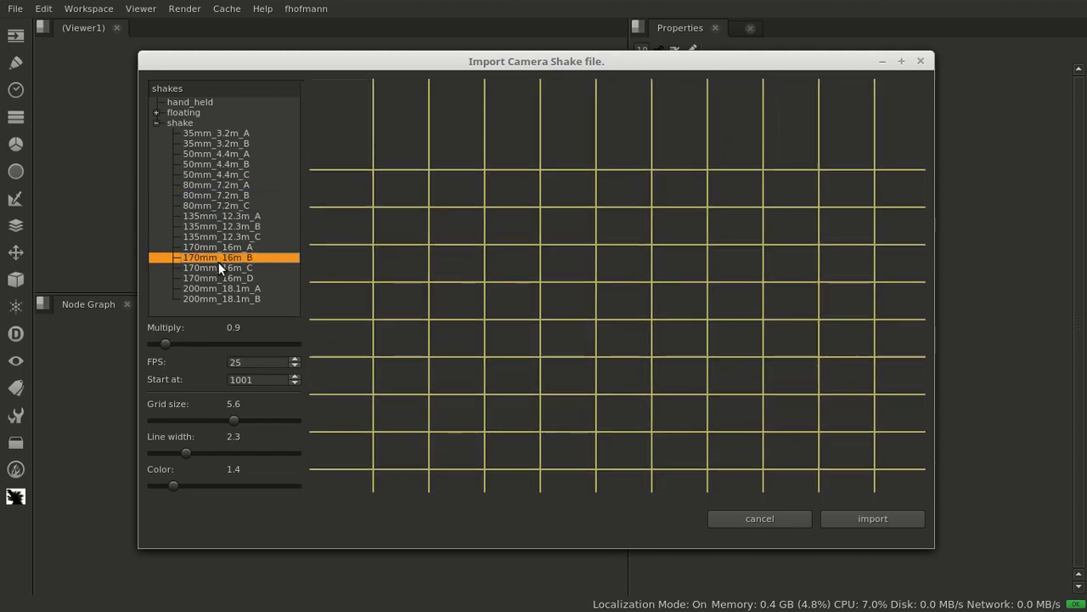
click(218, 258)
click(218, 299)
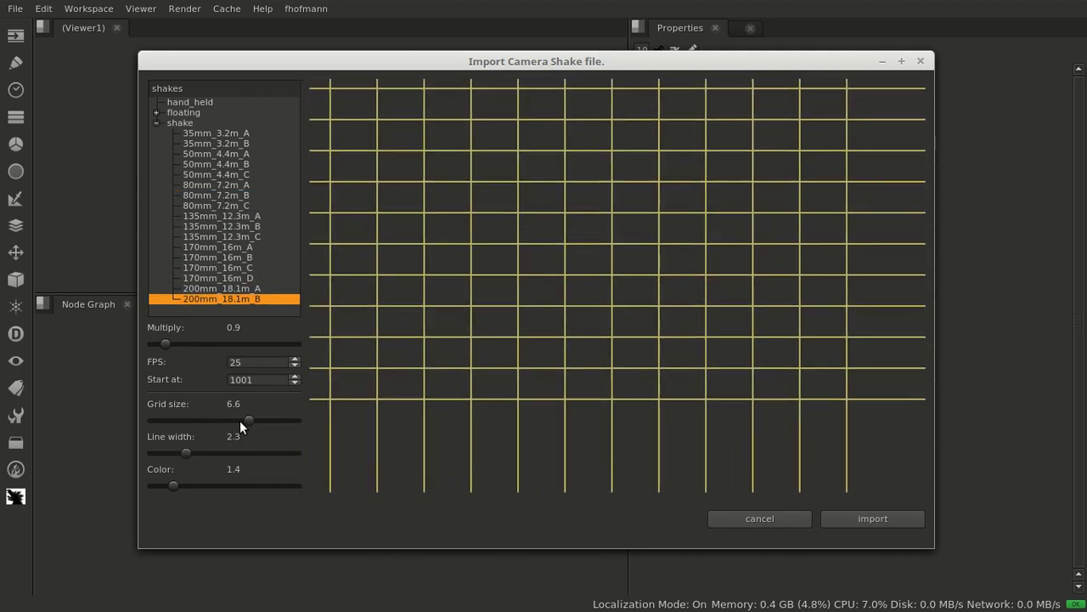
Import the 80mm_7.2m_B shake with multiply 0.7, previewing it with a grid size of 4.0
drag(239, 422, 208, 423)
mouse_move(159, 339)
mouse_down()
mouse_move(177, 345)
mouse_move(162, 344)
mouse_up()
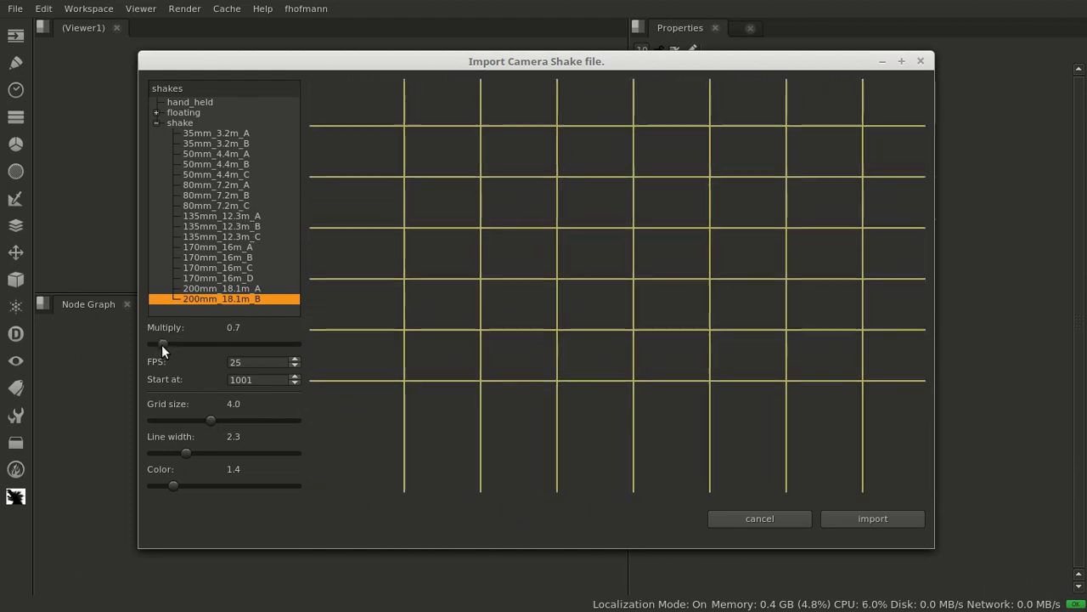
click(213, 195)
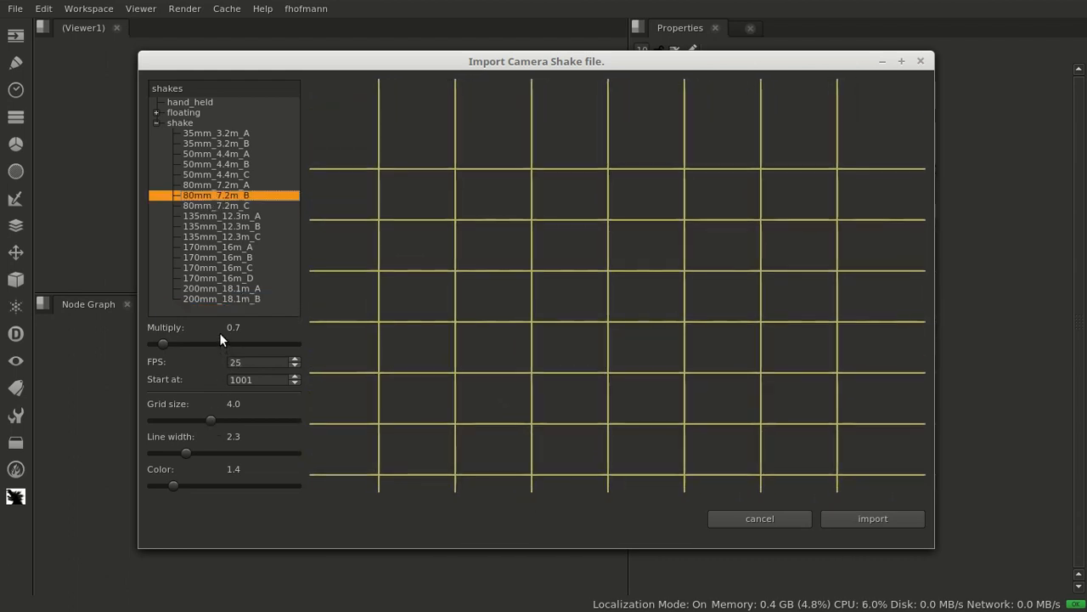
click(881, 521)
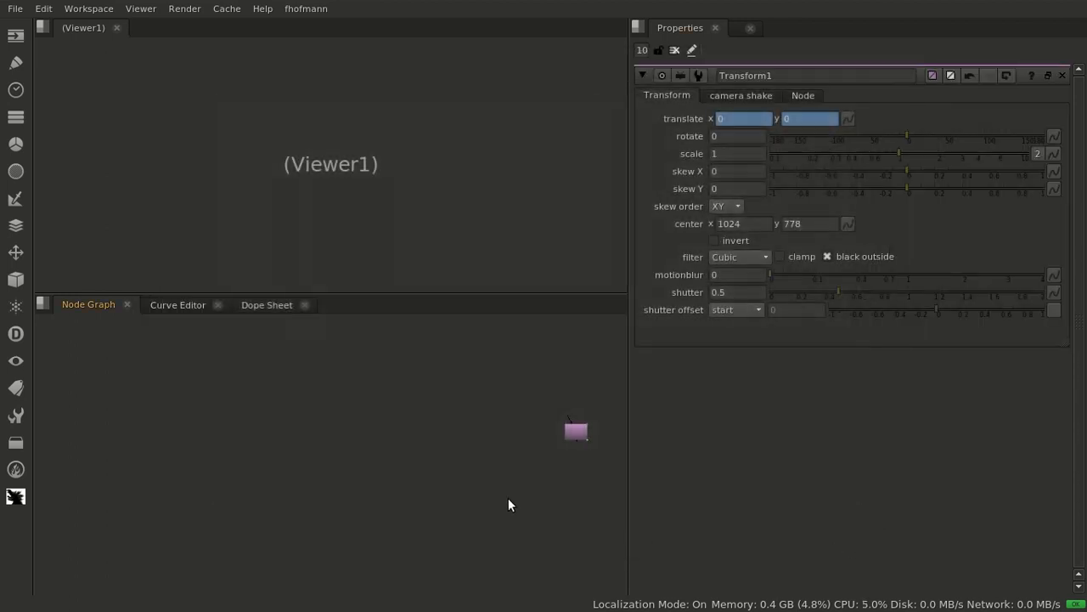
Reposition the imported Transform node in the node graph and show its camera shake settings
scroll(585, 448, up, 2)
drag(560, 420, 243, 399)
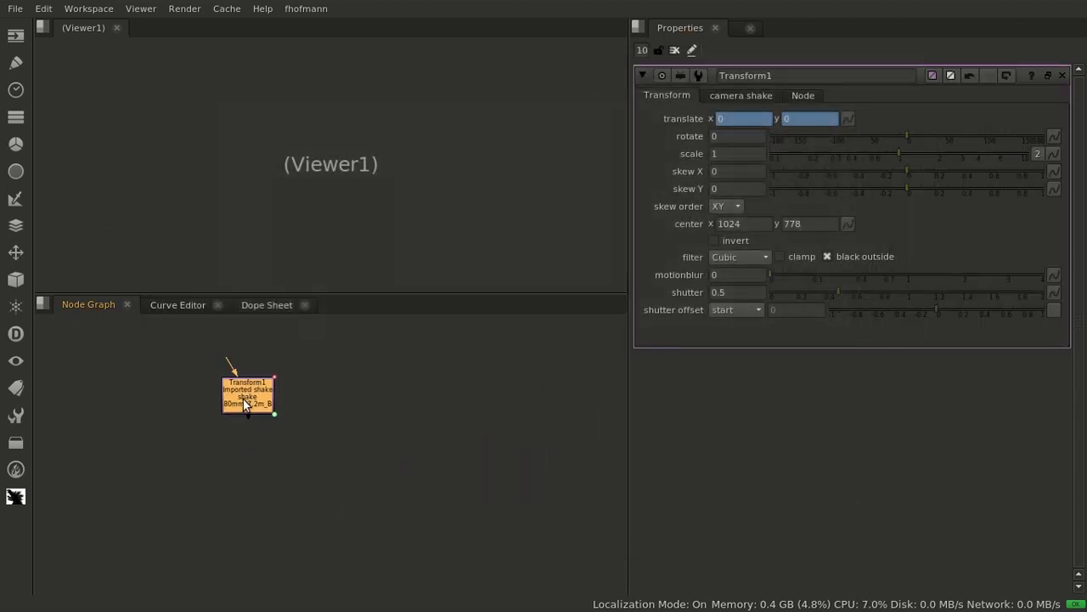
click(748, 96)
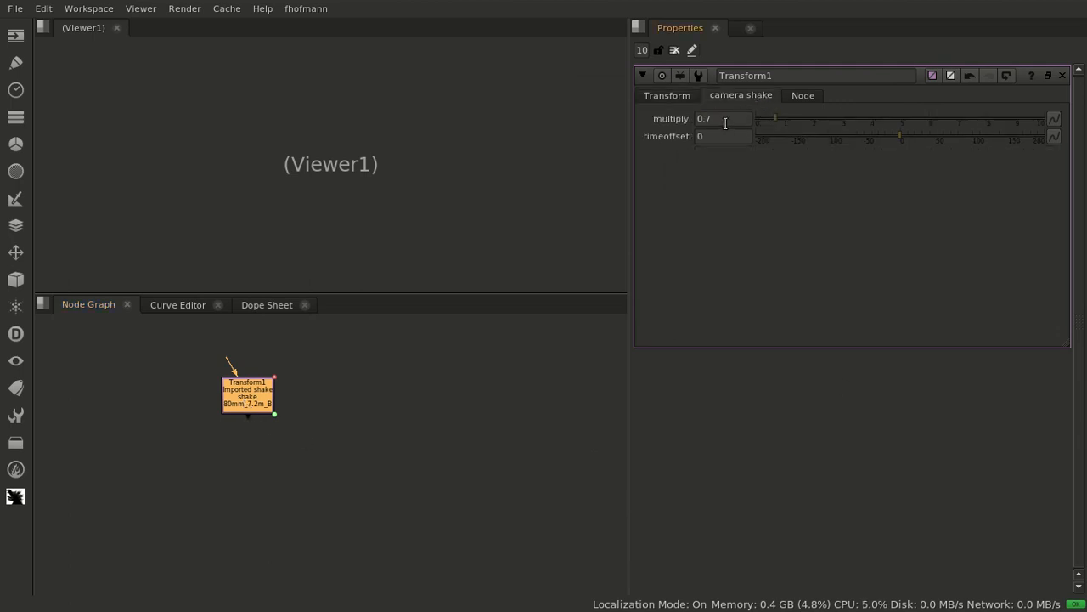
Examine the imported node's x and y translate curves and their keyframes in an enlarged Curve Editor
click(170, 304)
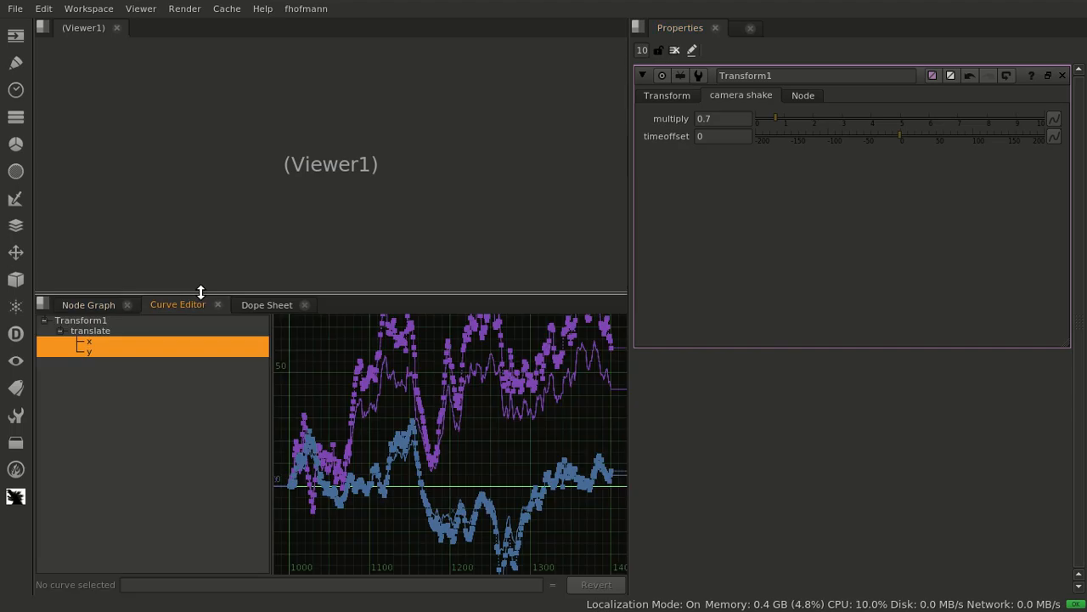
drag(198, 293, 255, 110)
scroll(539, 346, down, 5)
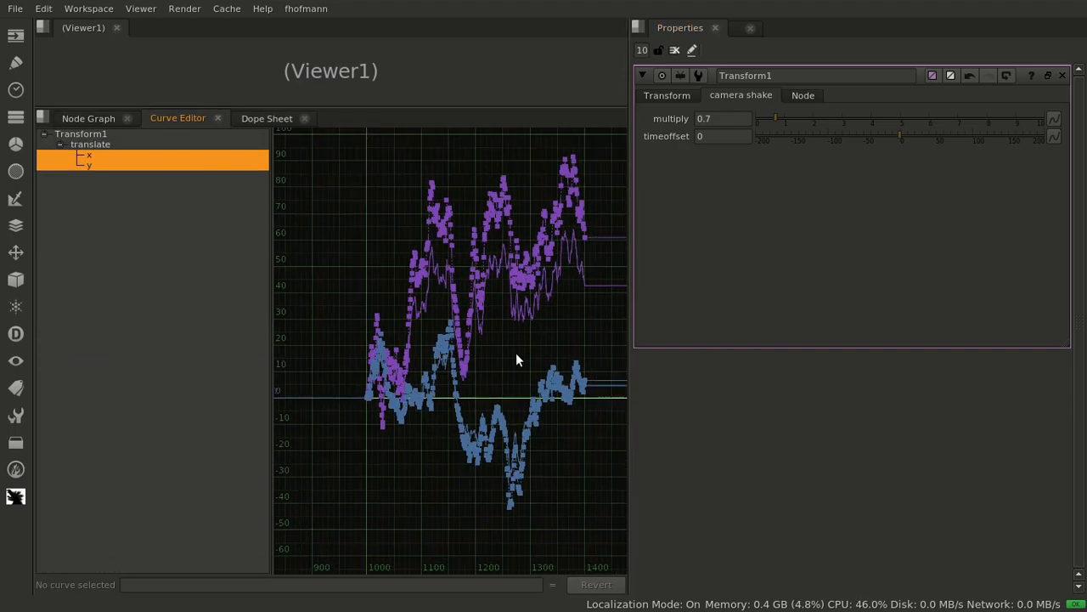
drag(330, 154, 651, 503)
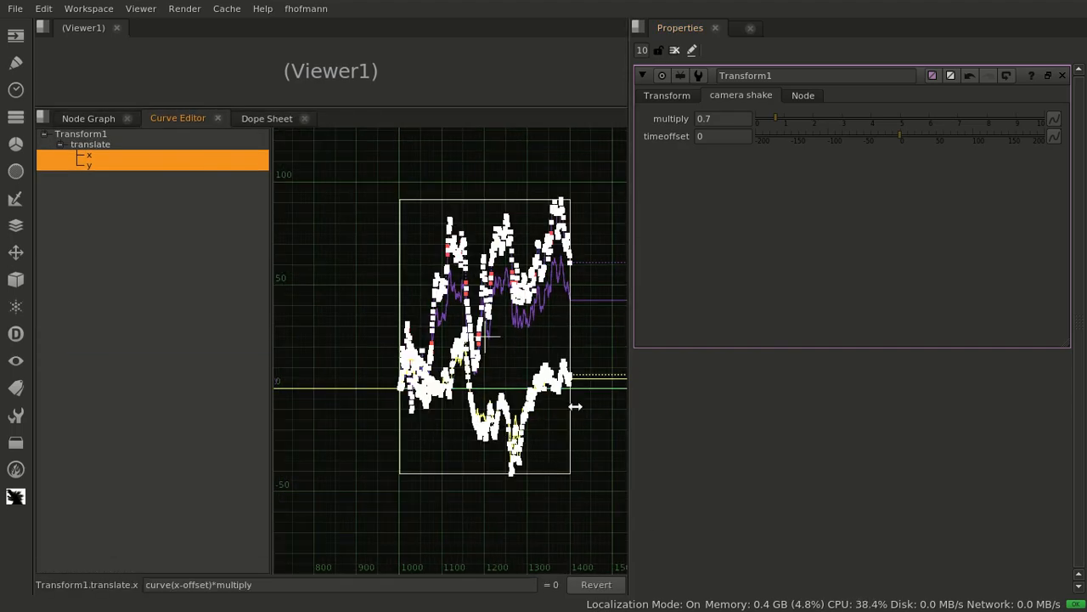
scroll(410, 325, down, 2)
scroll(551, 338, down, 1)
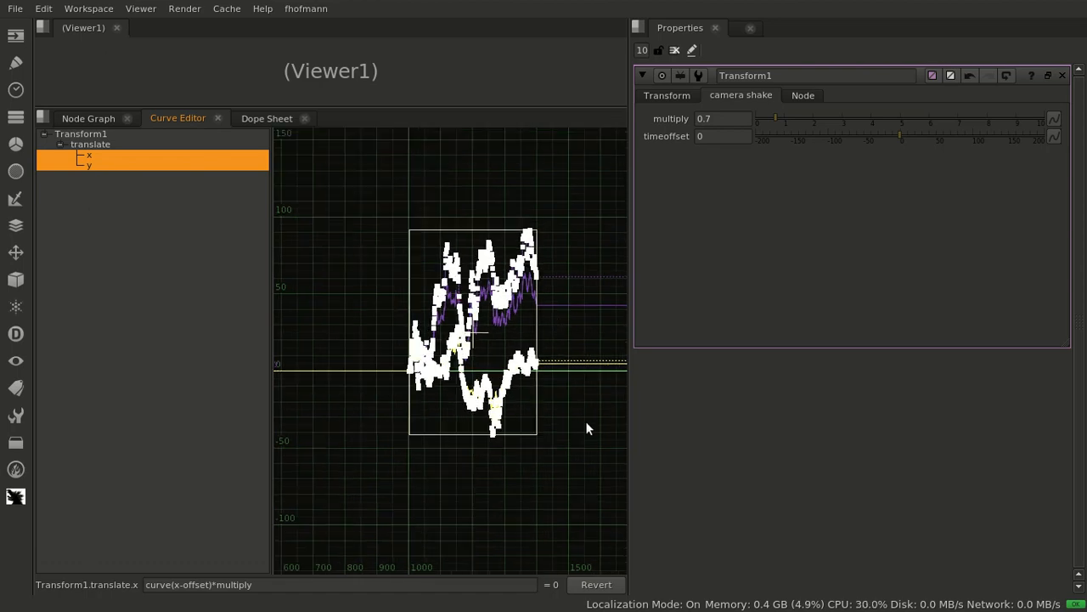
click(578, 202)
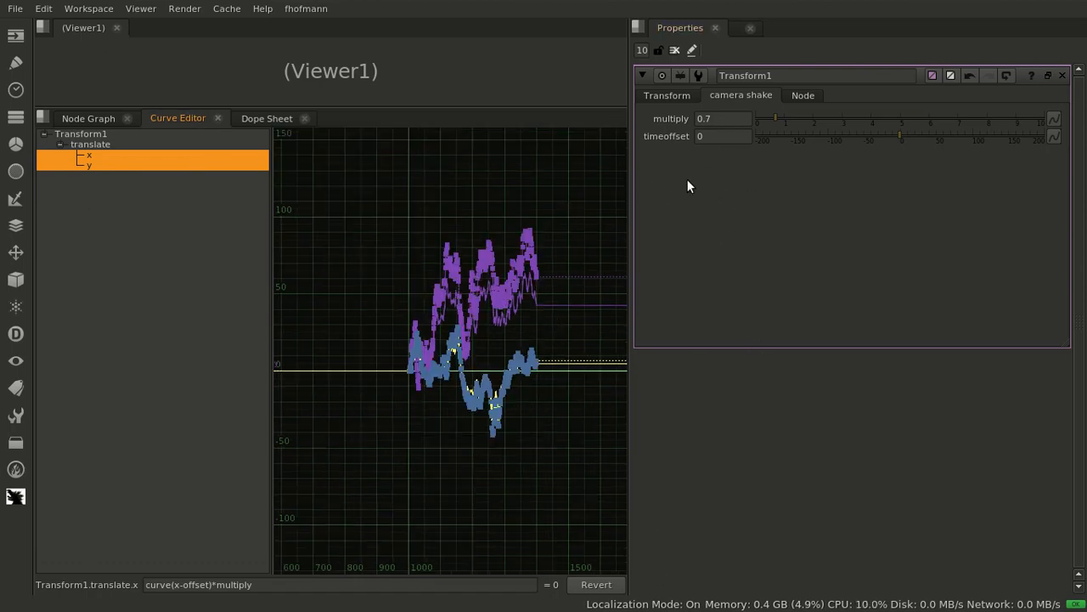
key(f)
scroll(511, 356, down, 3)
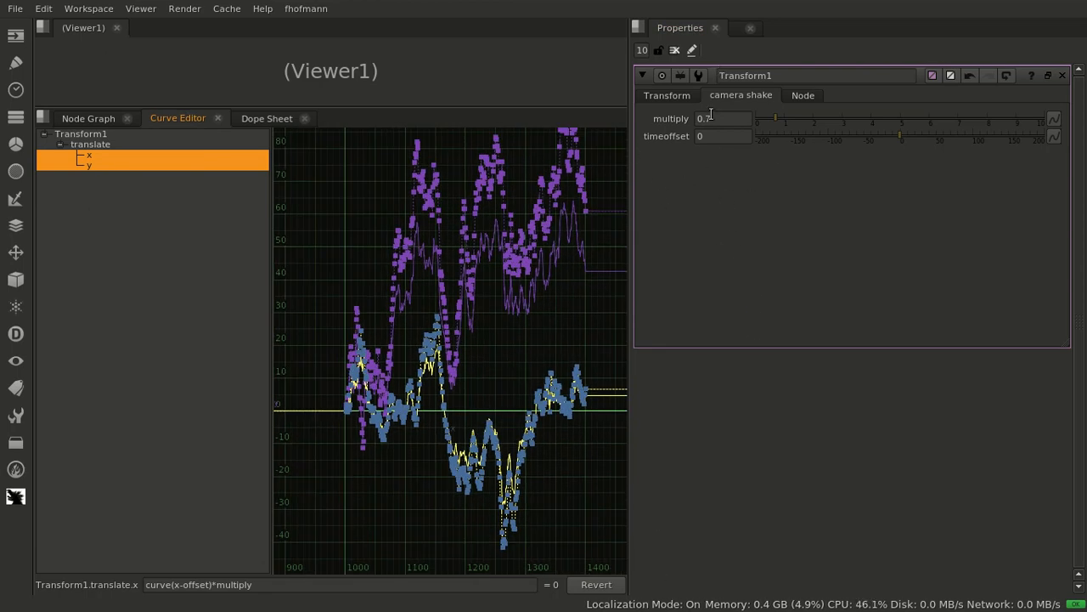
Try the shake's multiply control, keeping 0.7, and set the time offset to -38
drag(779, 119, 775, 155)
mouse_move(895, 146)
mouse_down()
mouse_move(821, 136)
mouse_move(983, 141)
mouse_move(950, 166)
mouse_move(872, 151)
mouse_move(913, 149)
mouse_up()
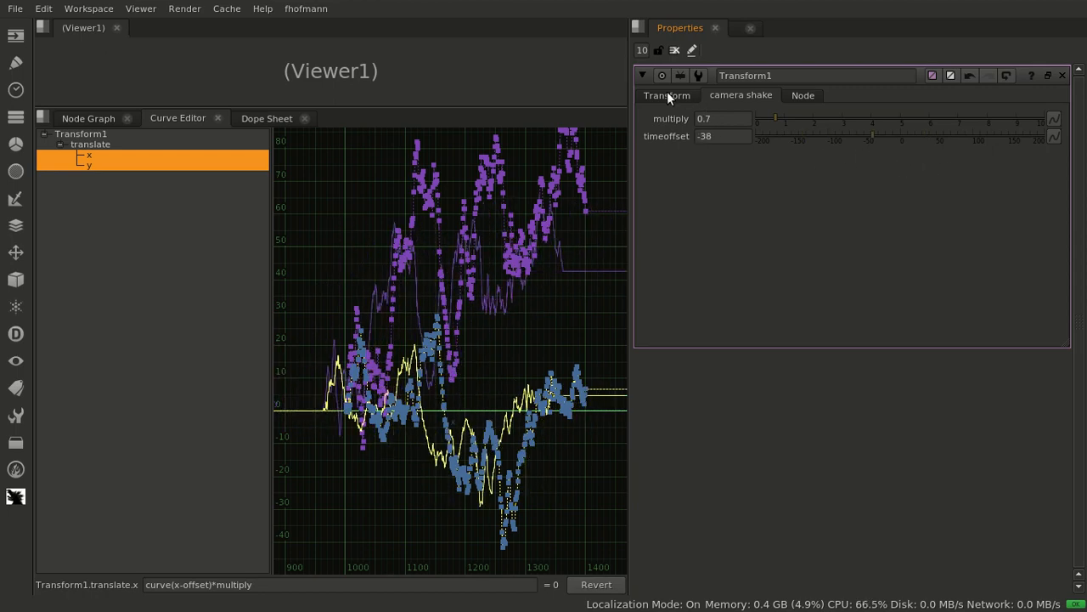
click(667, 95)
Add a CheckerBoard node as the shake Transform's input and display the Transform's output in an enlarged viewer
click(95, 118)
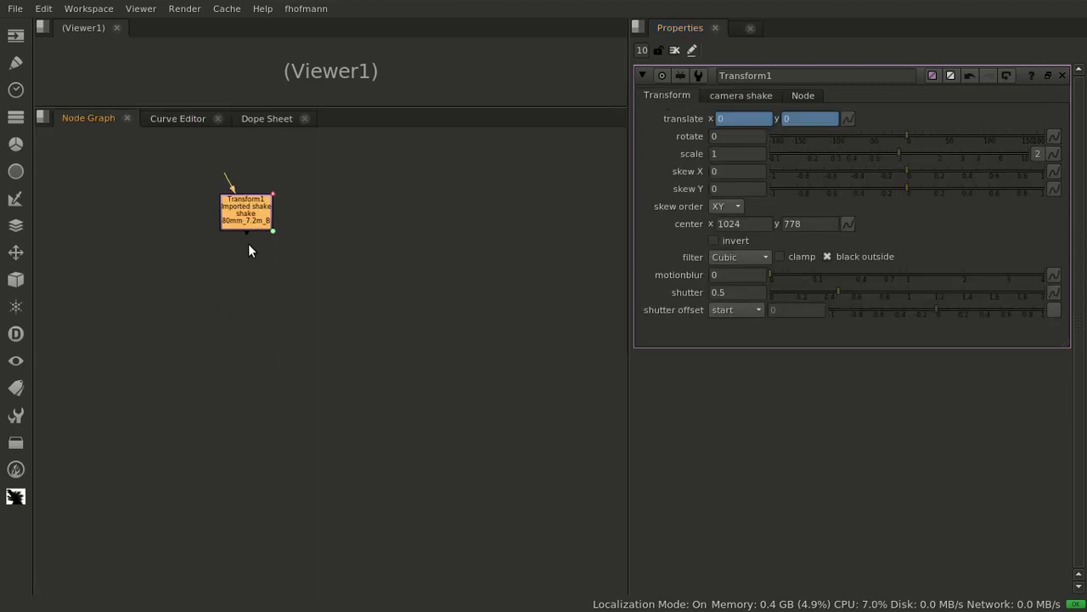
click(296, 250)
key(Tab)
text(chec)
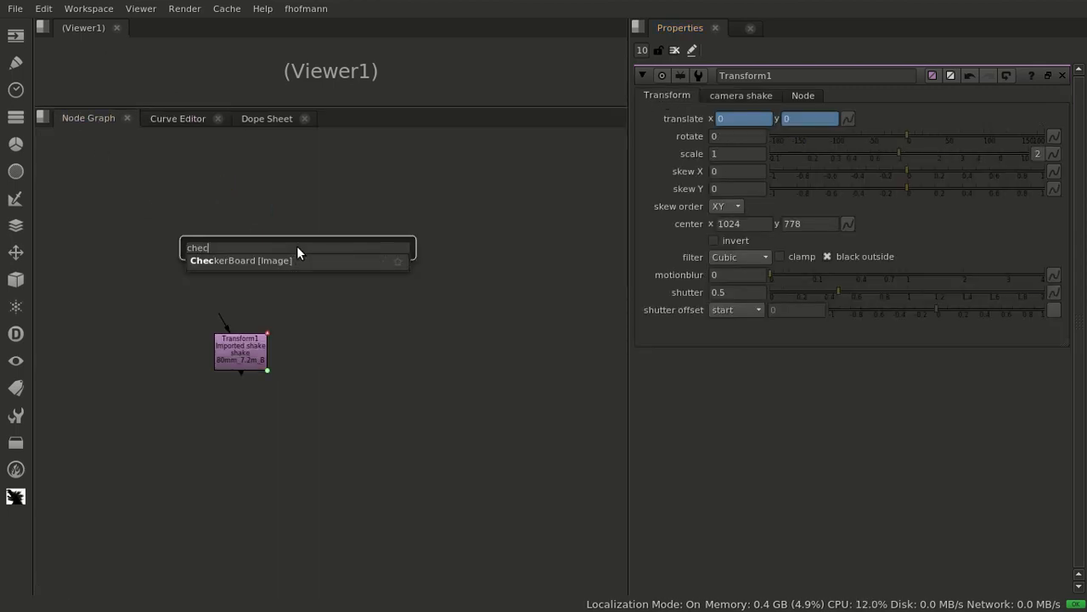
key(Return)
mouse_move(221, 317)
mouse_down()
mouse_move(291, 258)
mouse_move(234, 301)
mouse_up()
double_click(226, 350)
key(1)
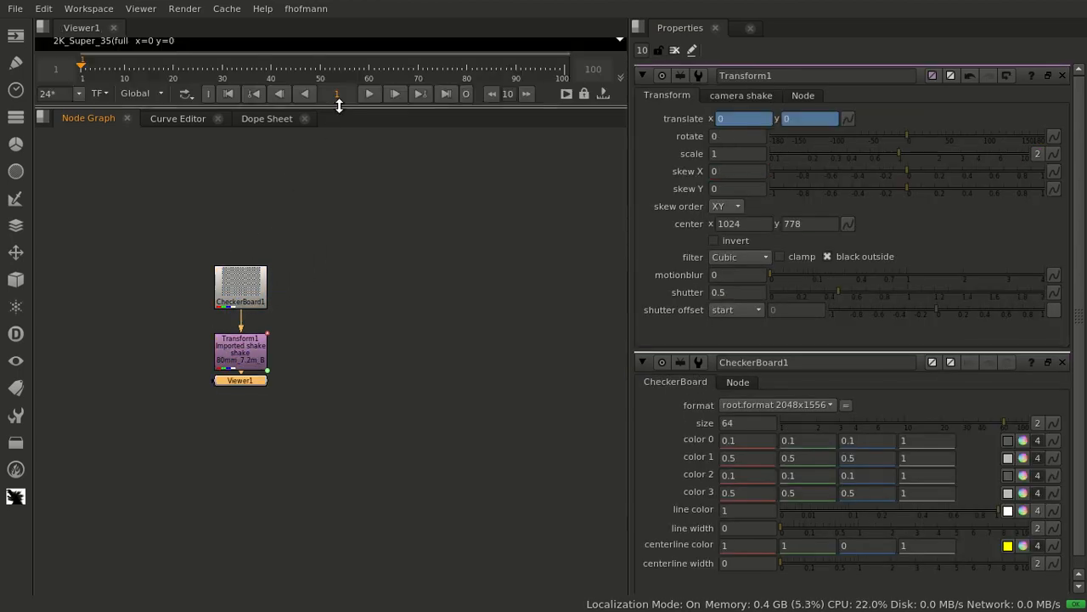
drag(323, 108, 325, 387)
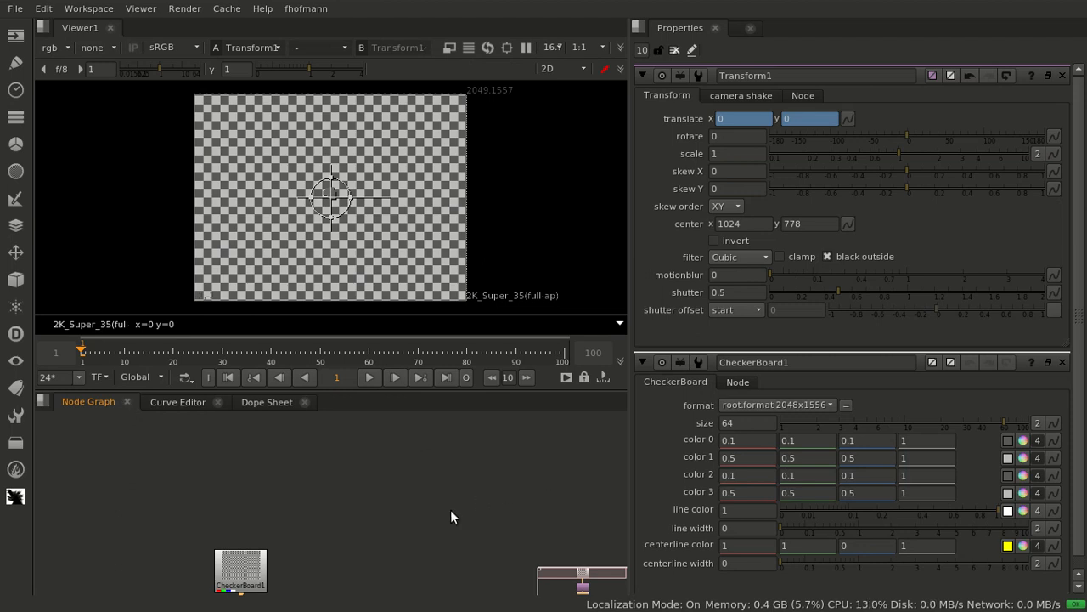
Set the project's frame range to 1001–1400
key(s)
click(749, 522)
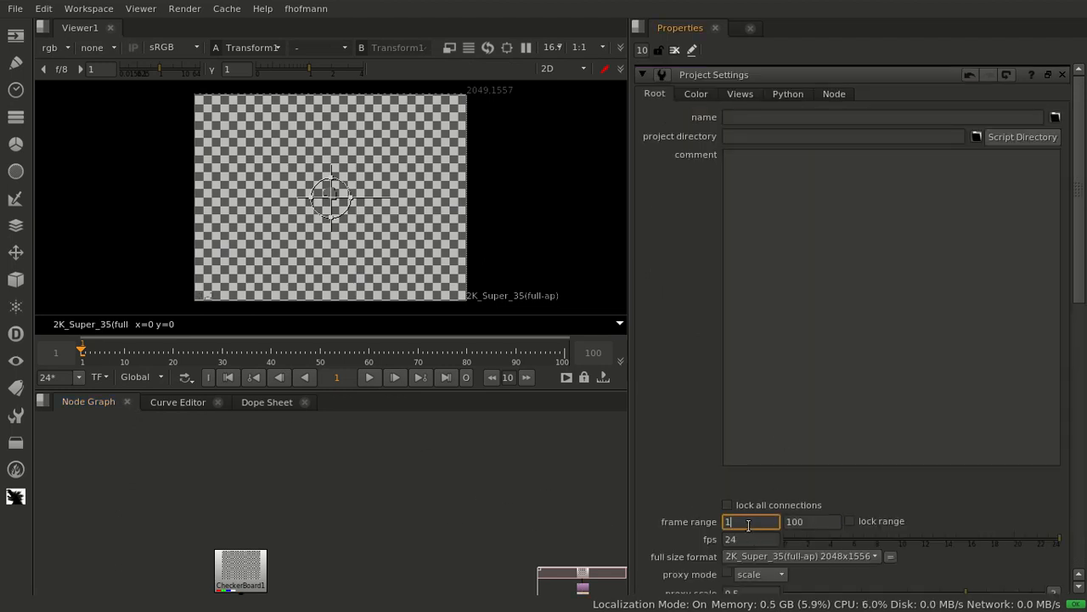
text(001)
key(Tab)
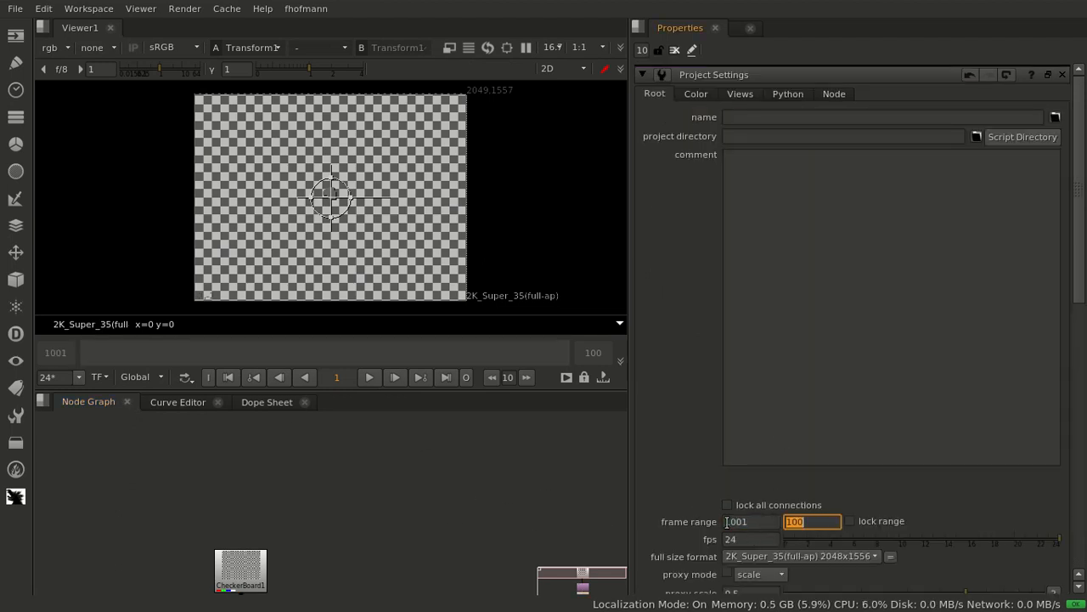
key(Return)
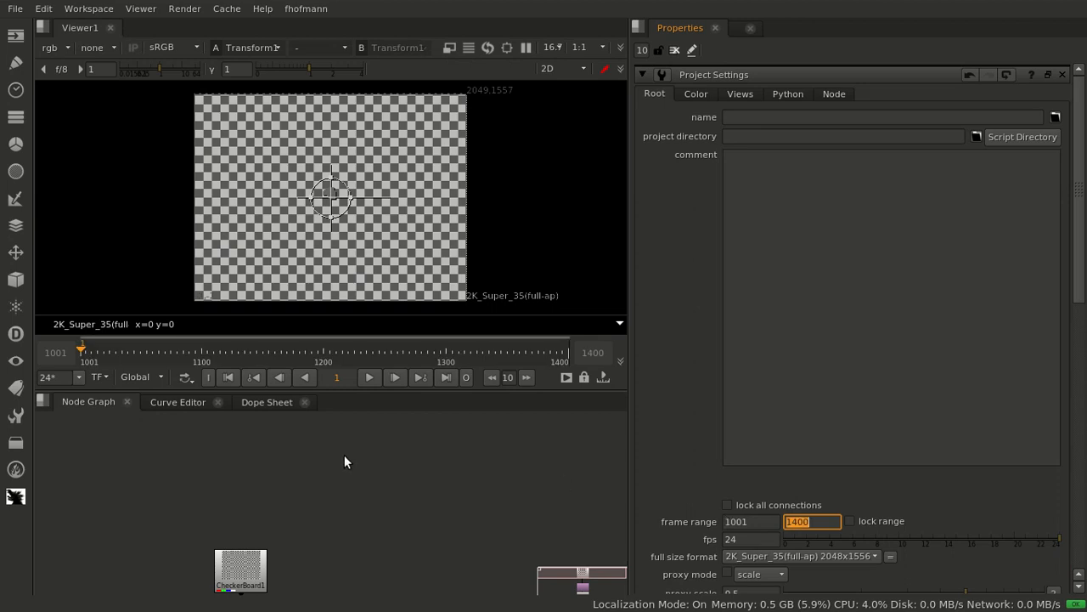
Play back the shaken checkerboard in the viewer to review the camera shake motion, then stop playback
click(141, 352)
key(l)
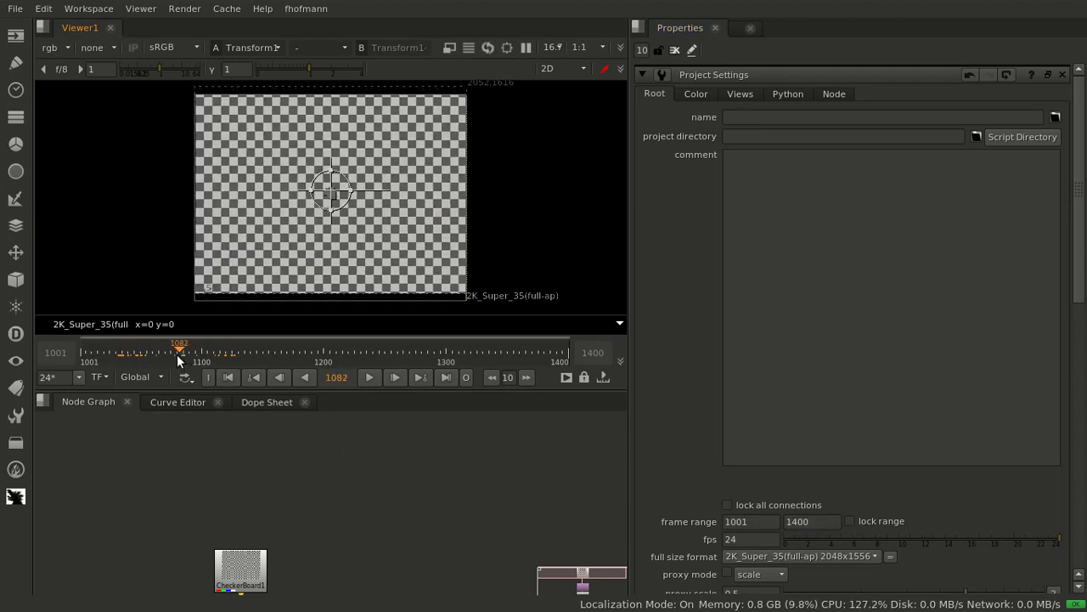
scroll(347, 205, up, 5)
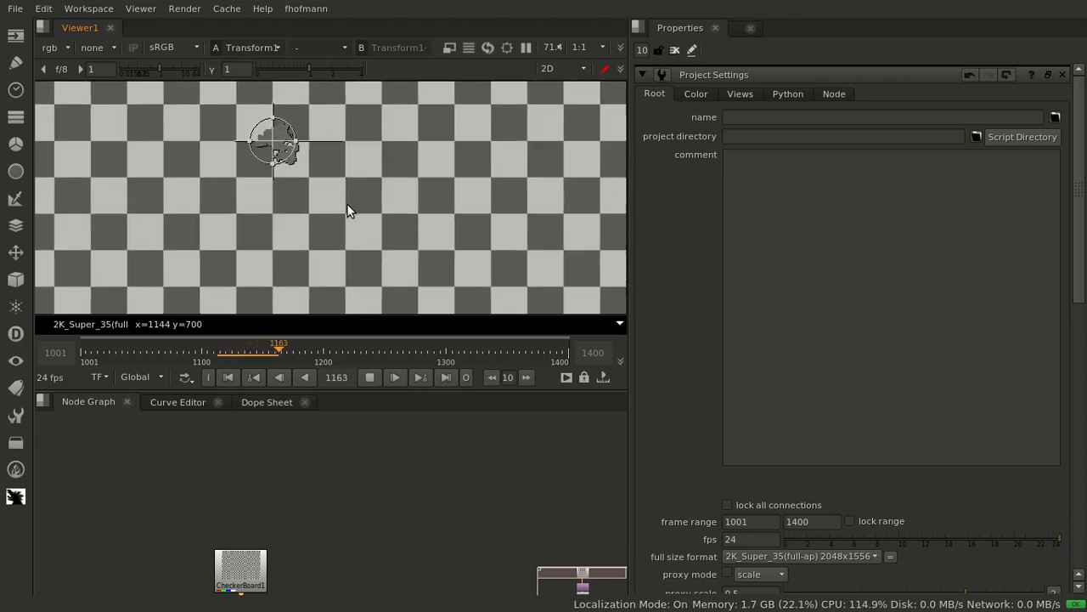
scroll(348, 207, down, 3)
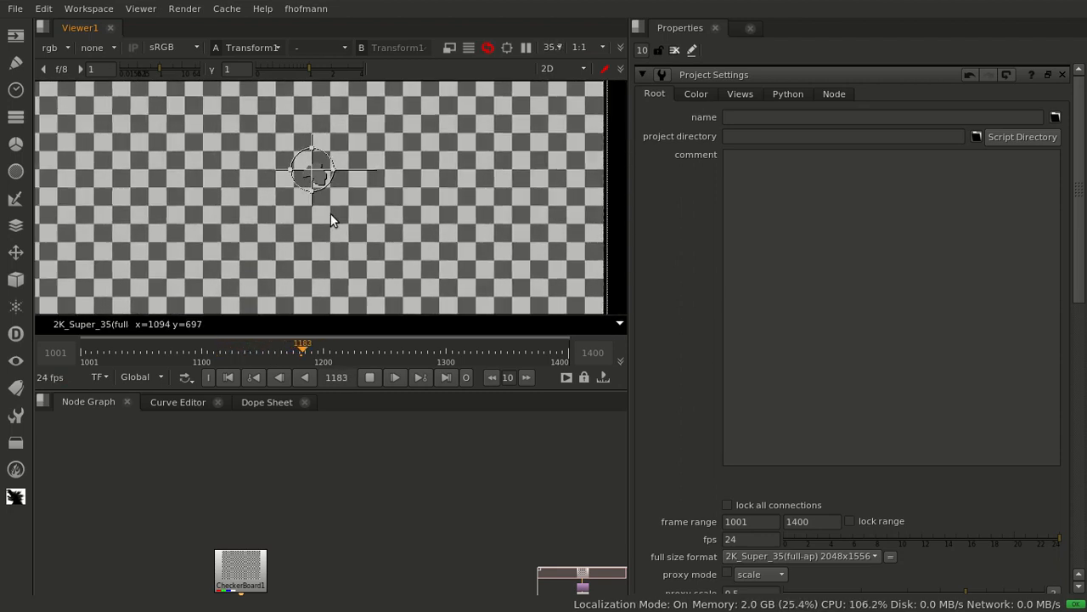
click(369, 379)
Set the shake Transform's camera shake multiply to 0.5 and its time offset to 0
scroll(304, 503, down, 4)
middle_drag(257, 565, 303, 505)
scroll(303, 506, up, 2)
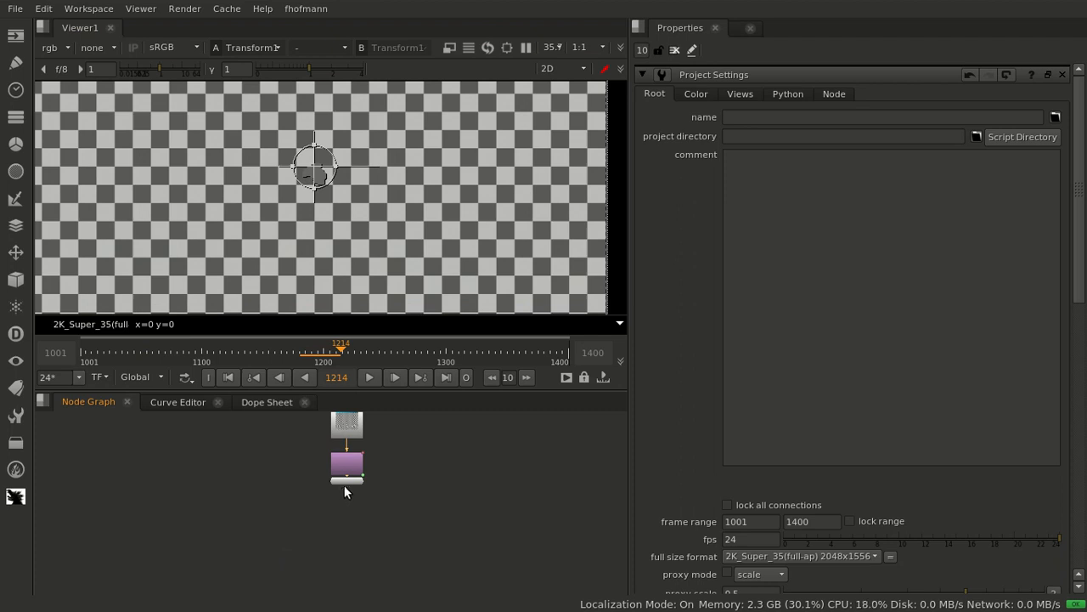
scroll(357, 447, up, 5)
click(330, 516)
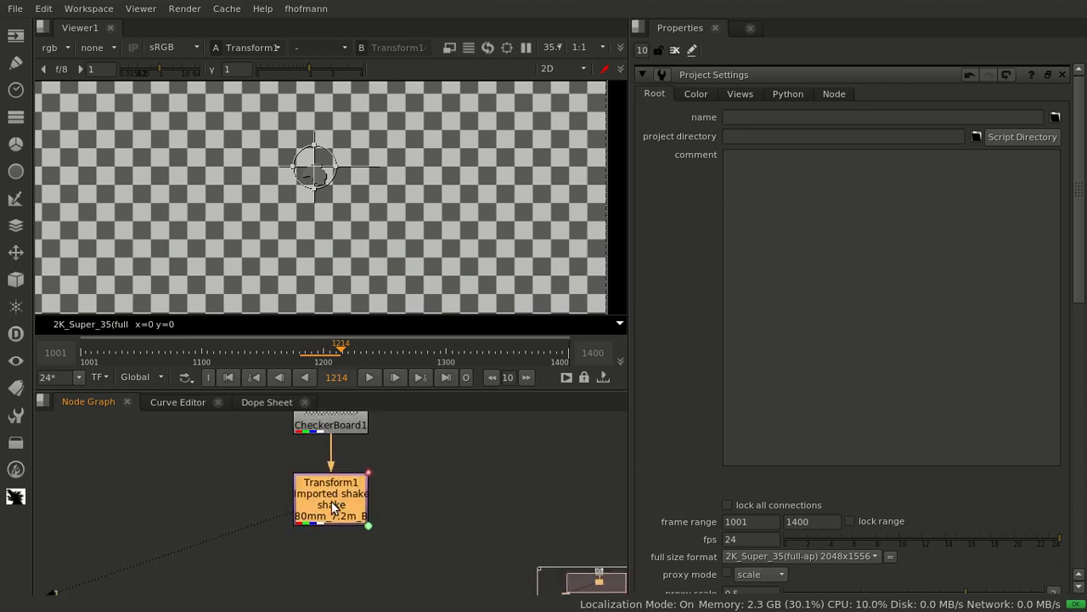
double_click(330, 515)
drag(341, 508, 349, 509)
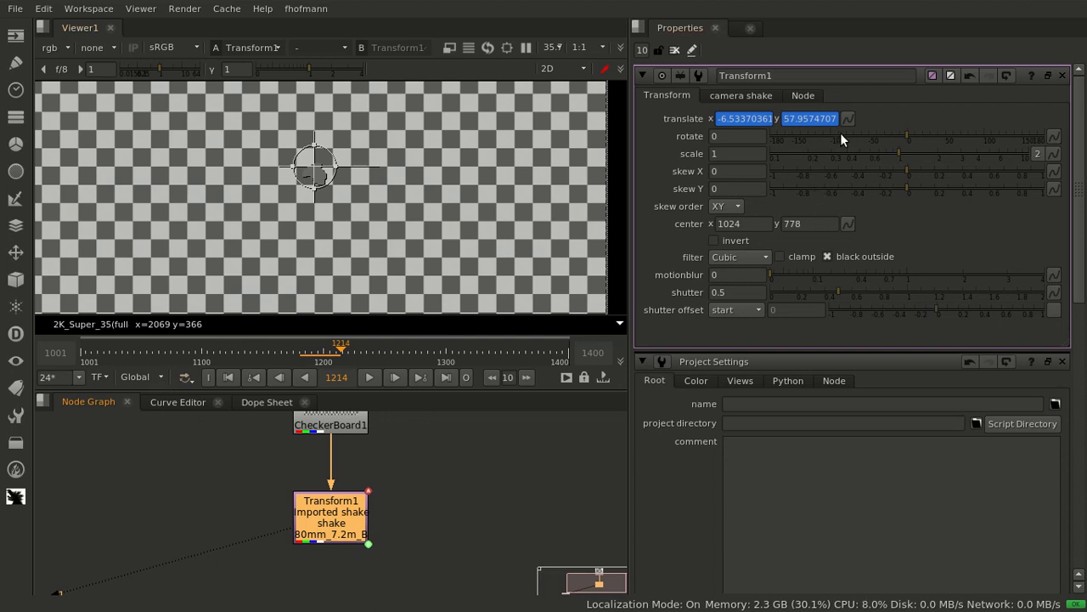
click(741, 95)
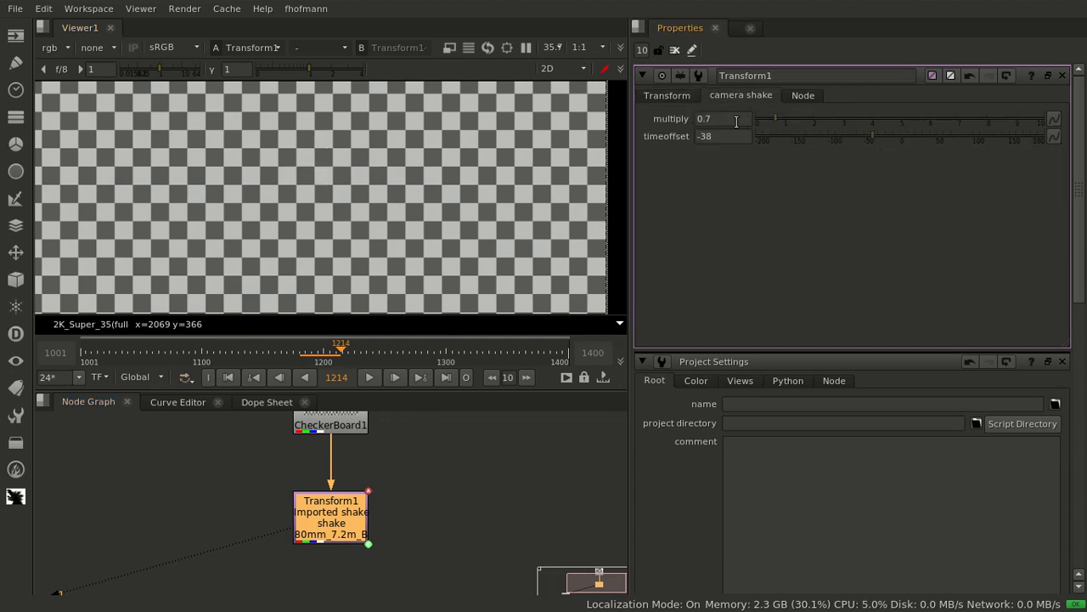
click(737, 121)
text(0.5)
key(Return)
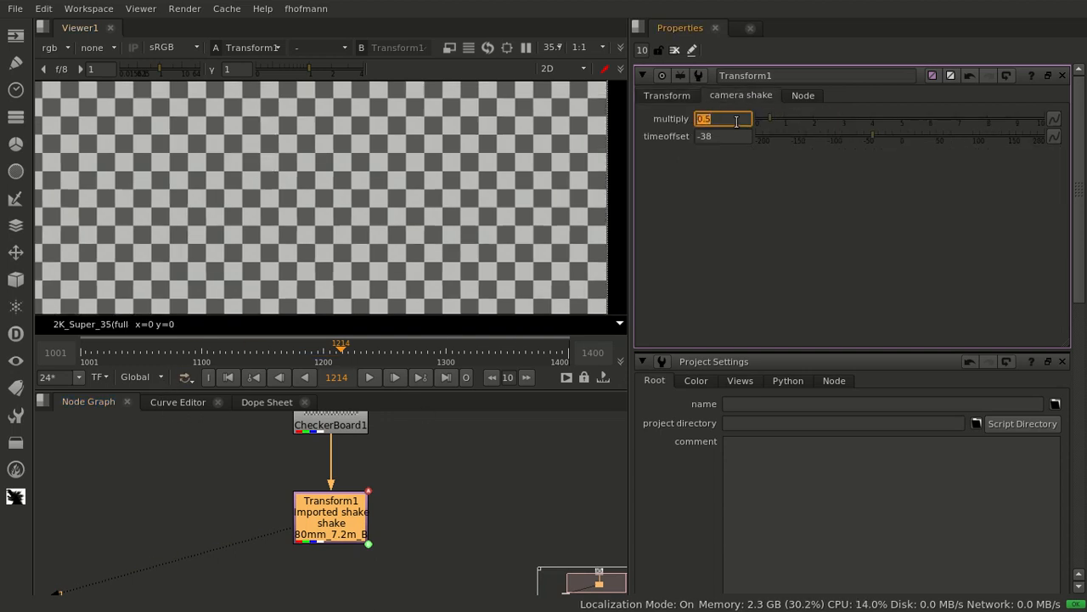
drag(867, 139, 821, 136)
click(731, 133)
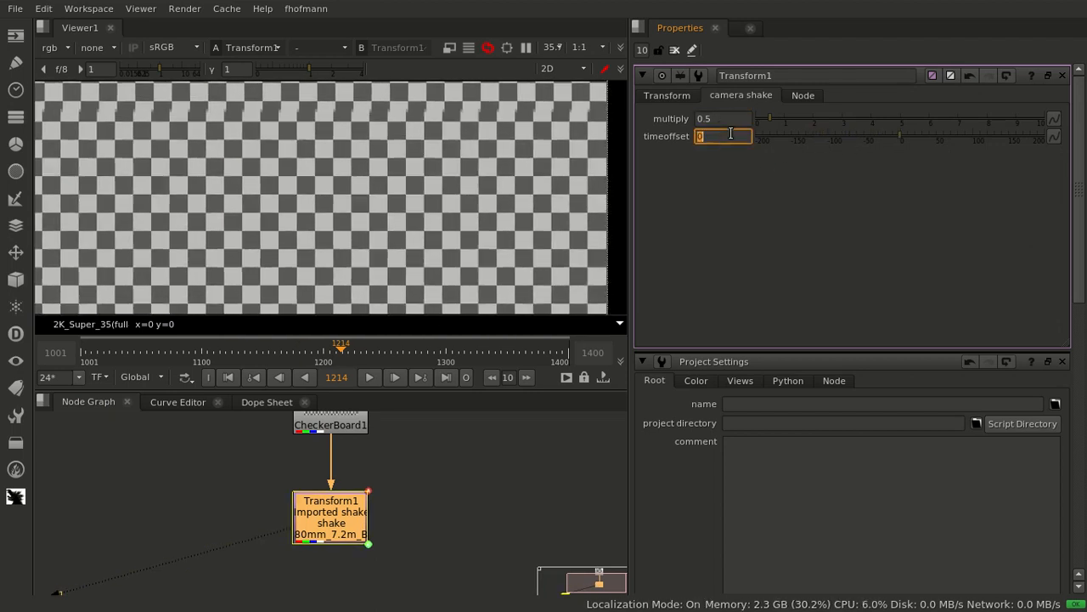
Generate keys on the Transform's translate values from frame 1001 to 1400 with an increment of 1
click(675, 96)
click(848, 118)
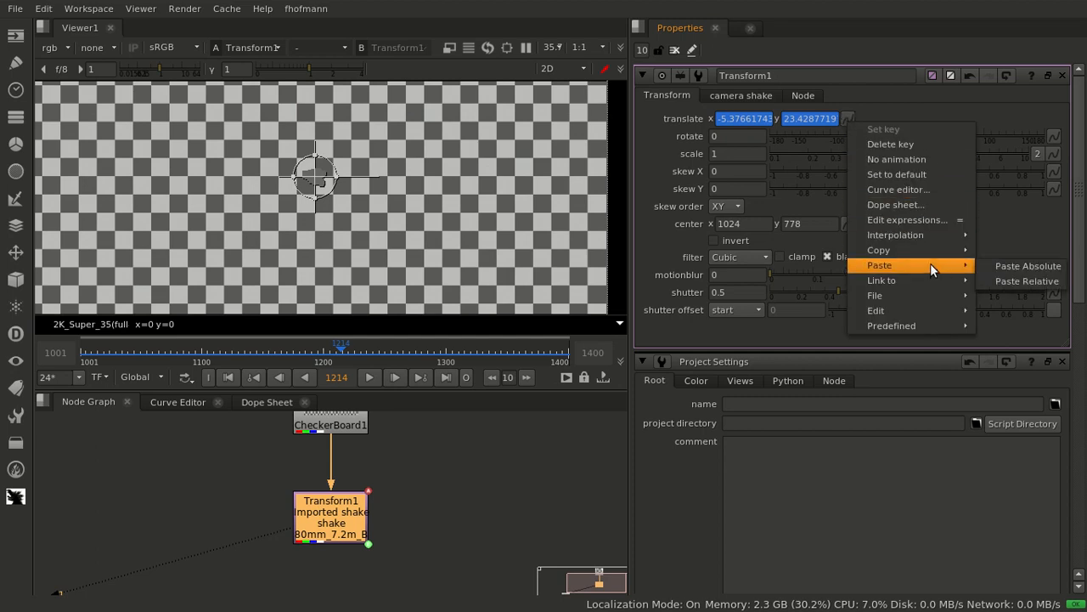
mouse_move(955, 310)
click(1011, 311)
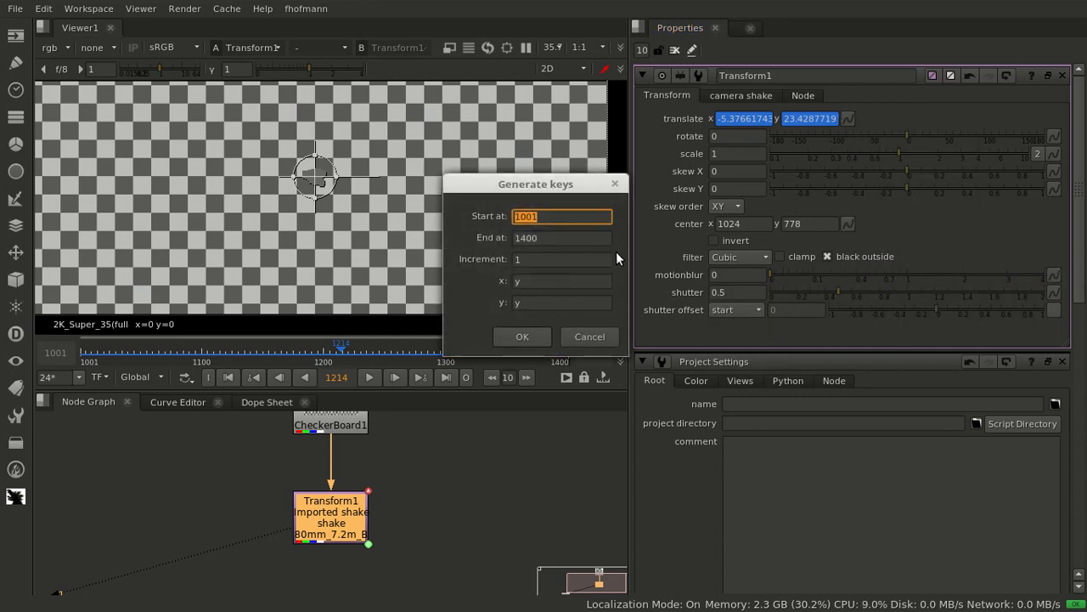
click(521, 343)
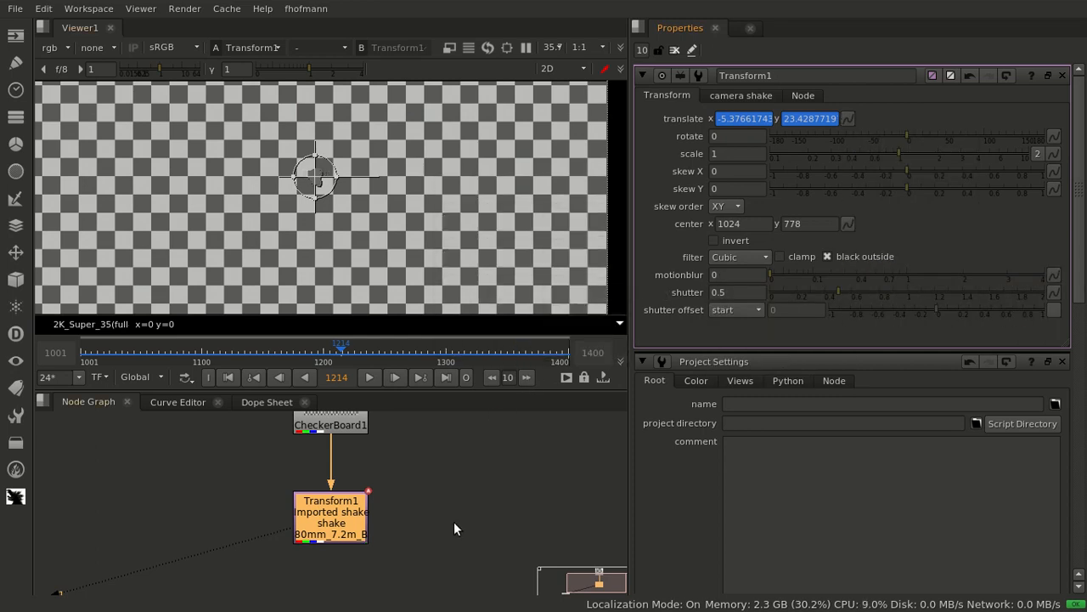
Disconnect the CheckerBoard from the Transform and smooth its x and y translate curves with a multiple filter of 50 passes
drag(333, 457, 333, 489)
click(194, 403)
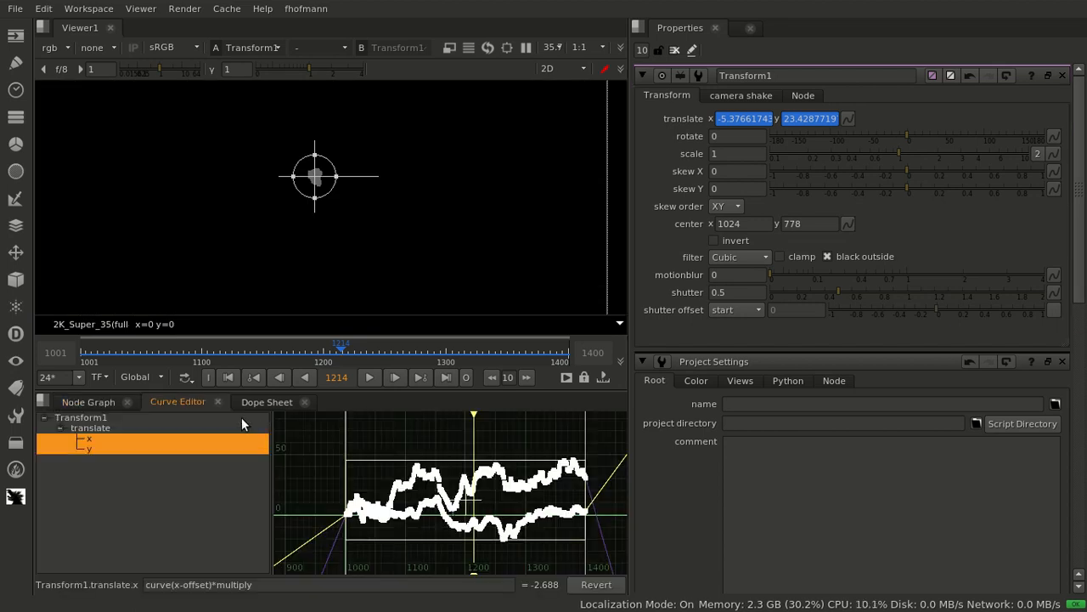
scroll(350, 418, down, 2)
right_click(371, 472)
click(378, 474)
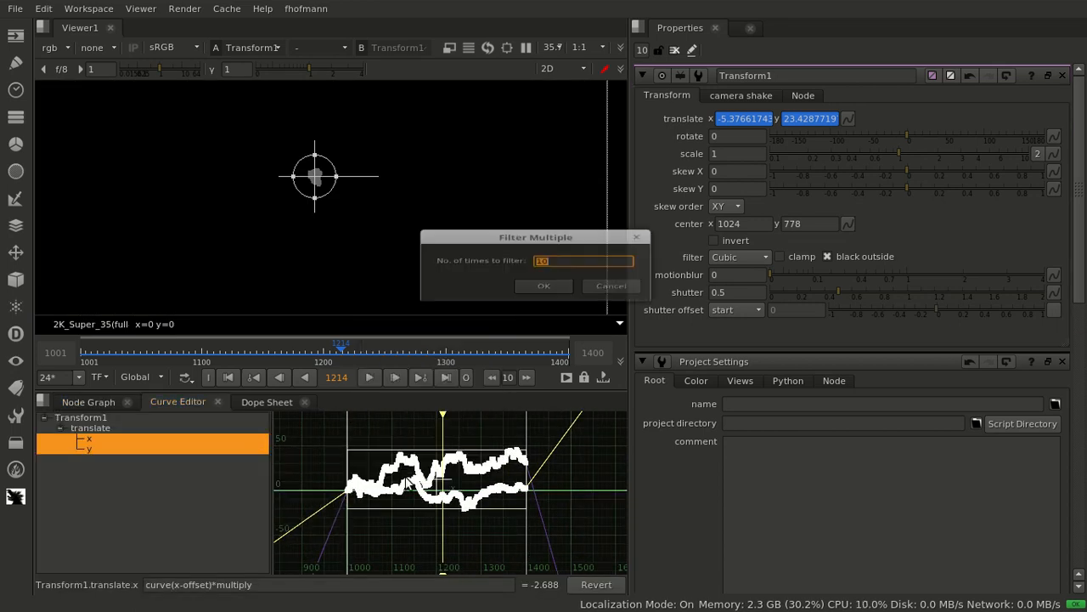
text(50)
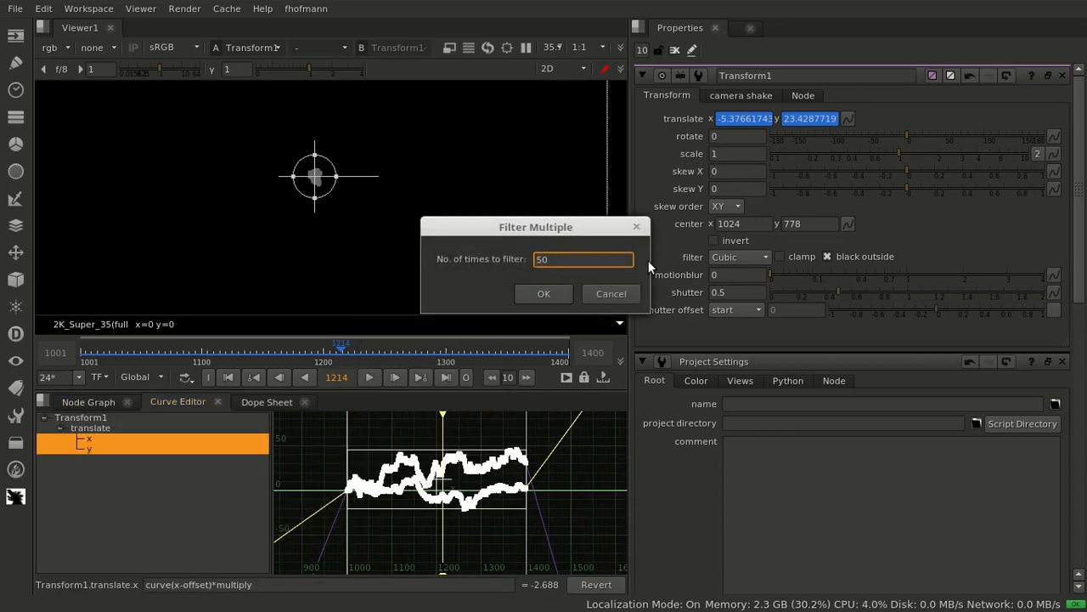
key(Return)
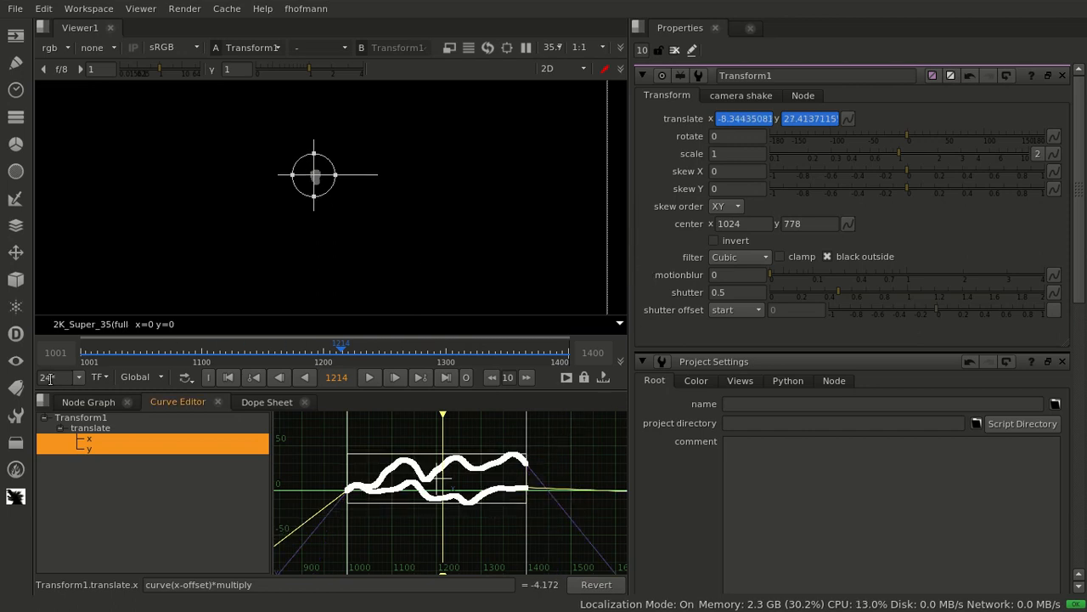
Reconnect the CheckerBoard to the Transform, clear the open node properties and play back the smoothed shake
click(95, 404)
drag(328, 415, 329, 420)
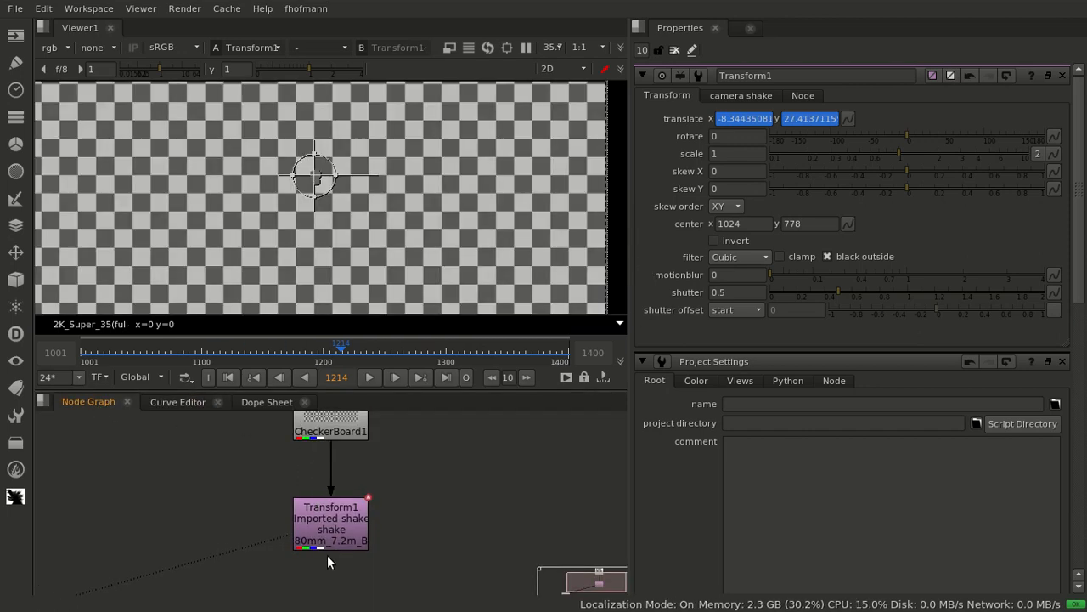
click(329, 541)
key(l)
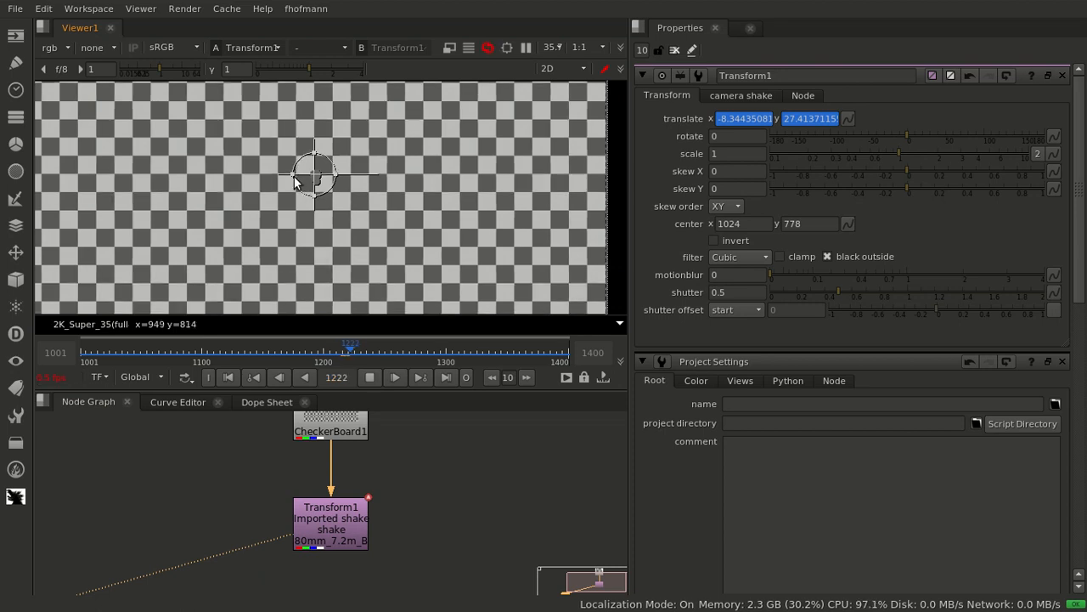
click(676, 51)
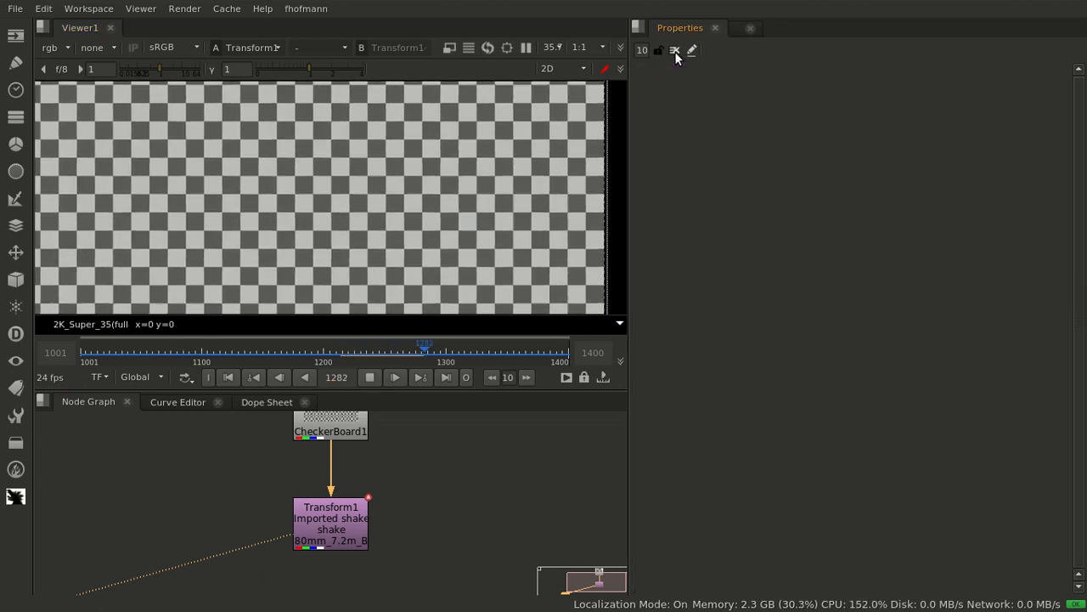
click(361, 355)
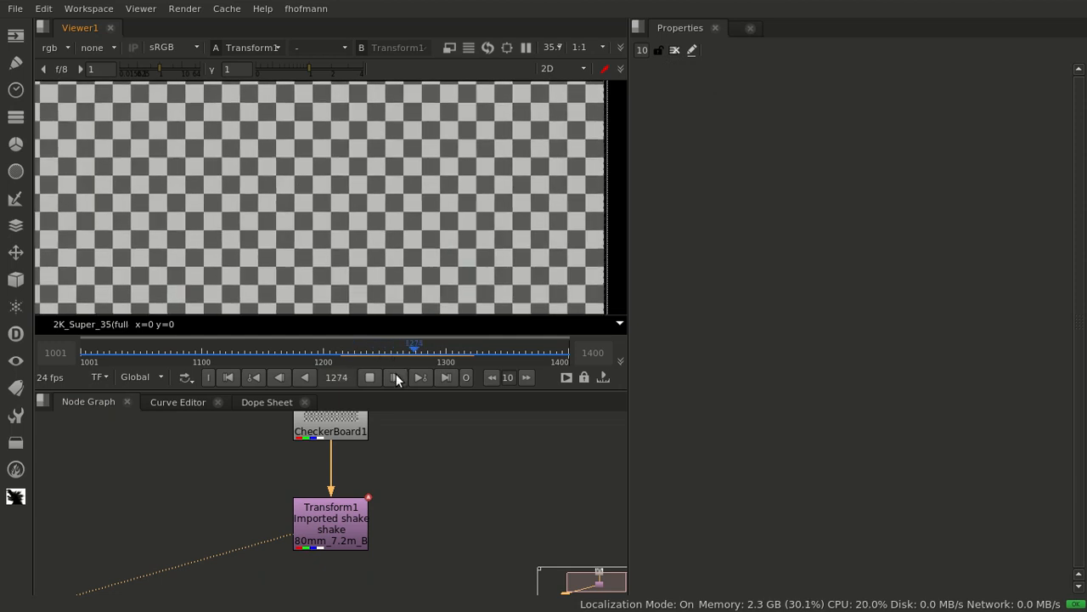
click(369, 376)
Export the Transform's existing keyframes as the camera shake file 50mm_3.2m_A.shake in the floating folder
double_click(355, 539)
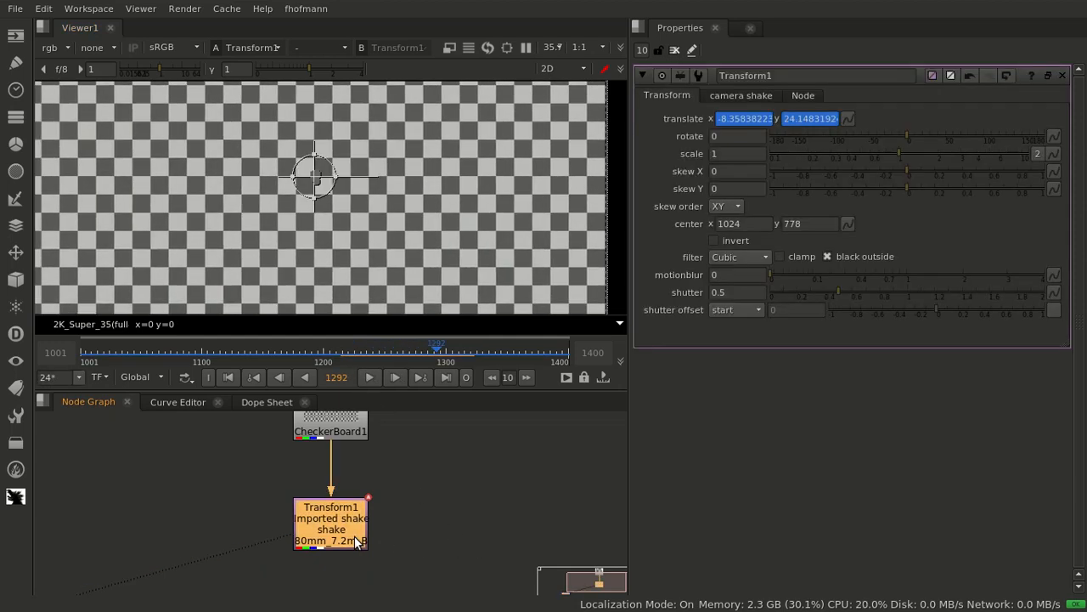
click(310, 8)
mouse_move(340, 99)
click(483, 116)
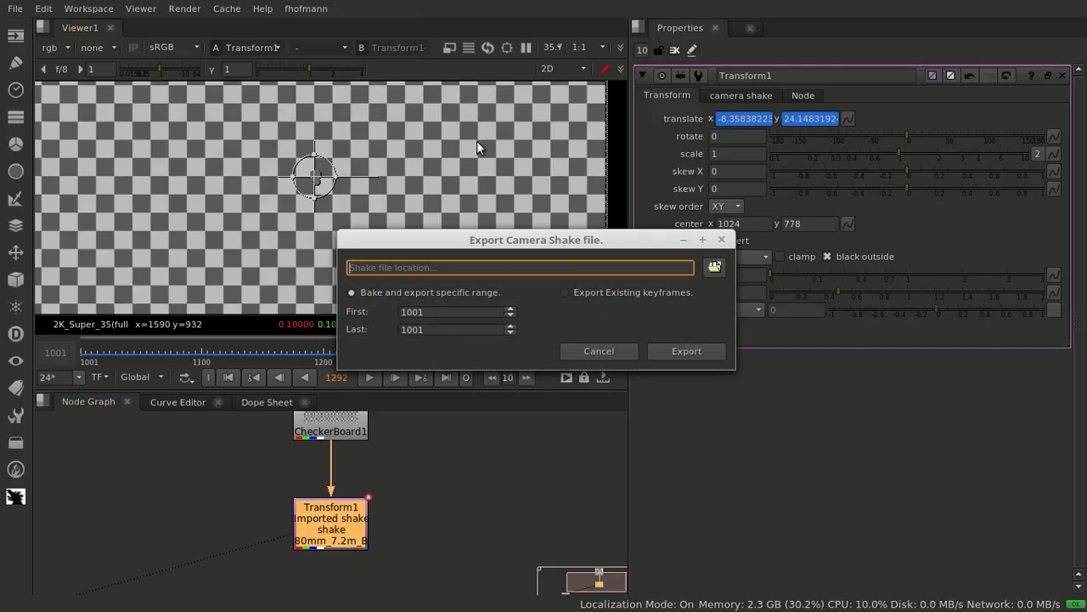
click(714, 267)
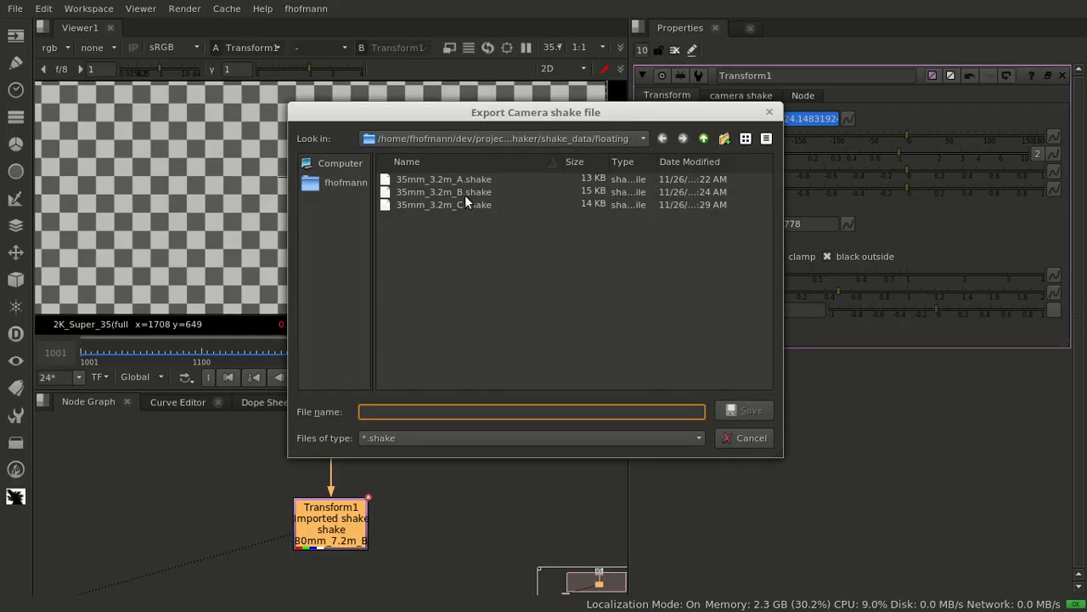
click(464, 205)
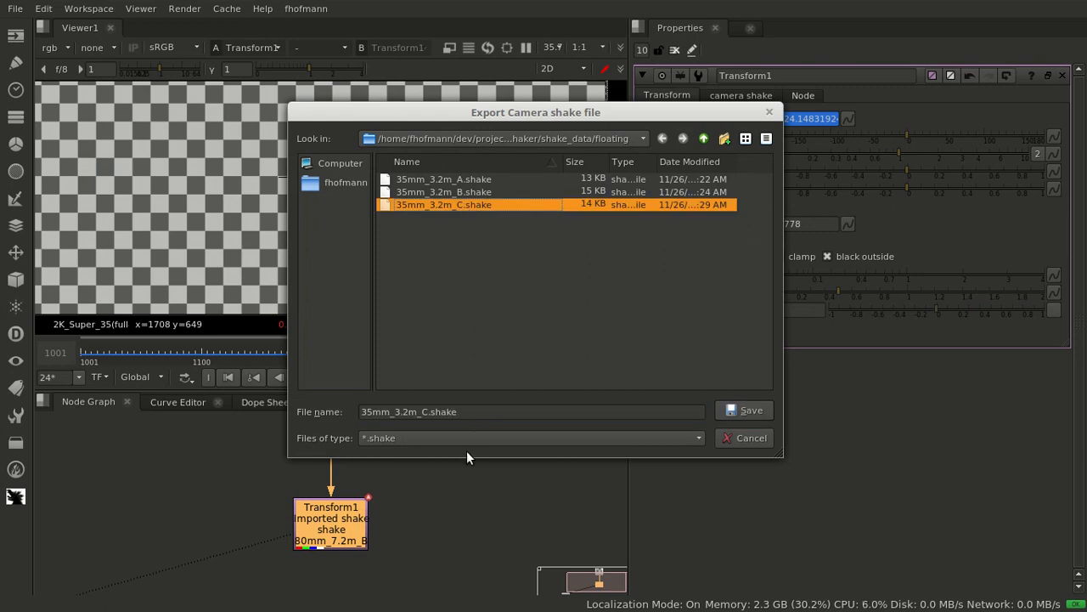
click(366, 413)
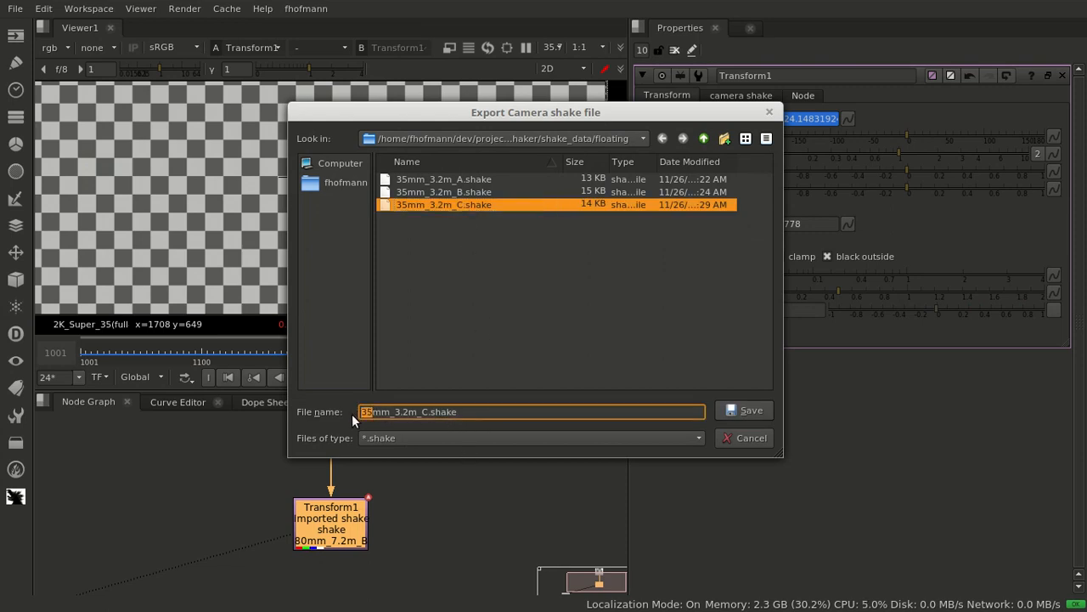
key(BackSpace)
text(0)
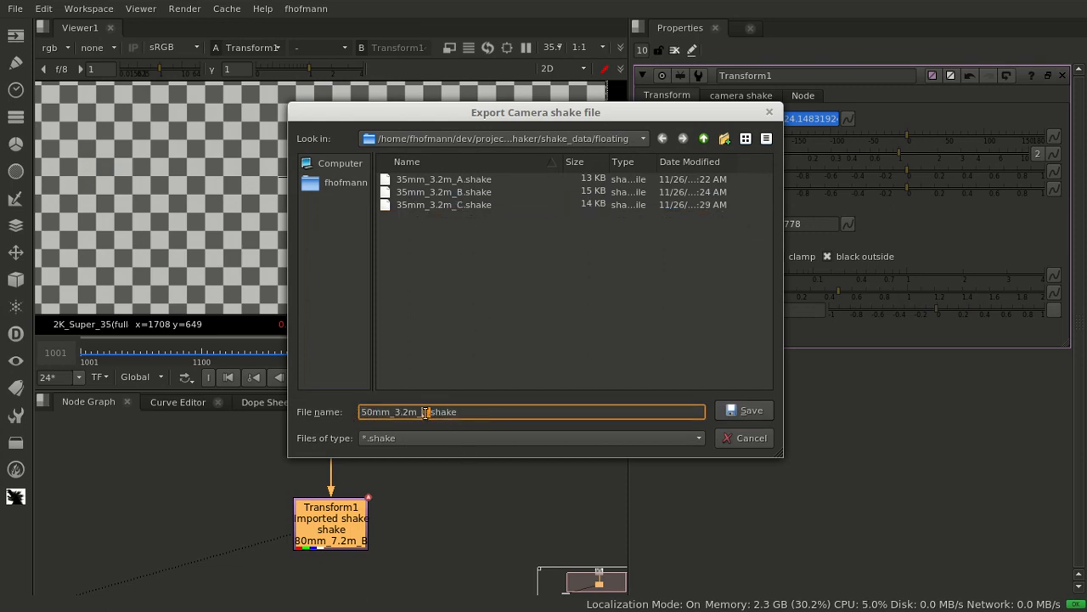
click(423, 412)
click(764, 414)
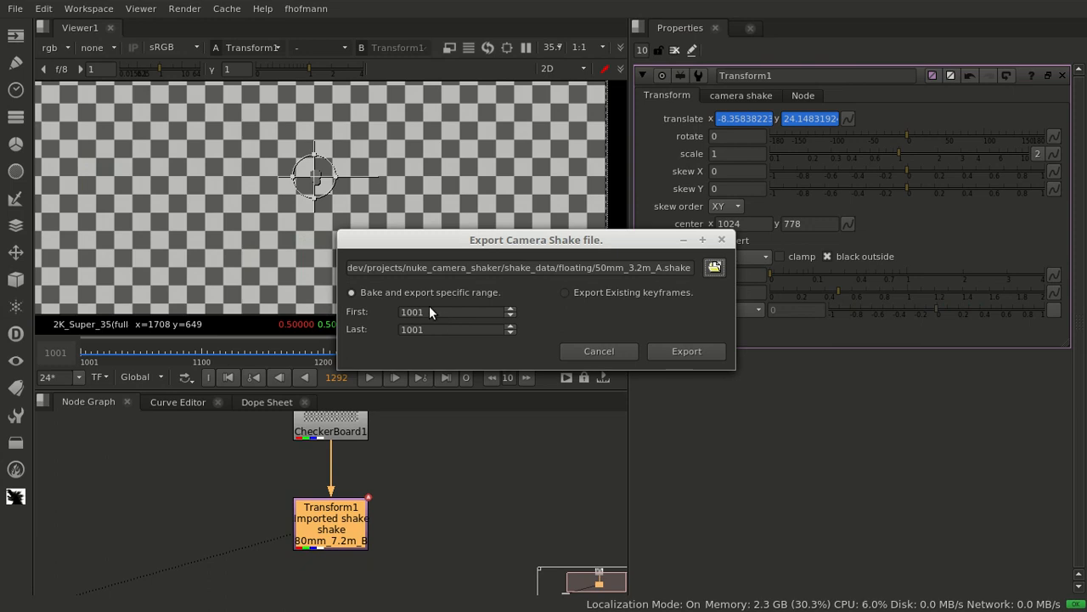
click(629, 292)
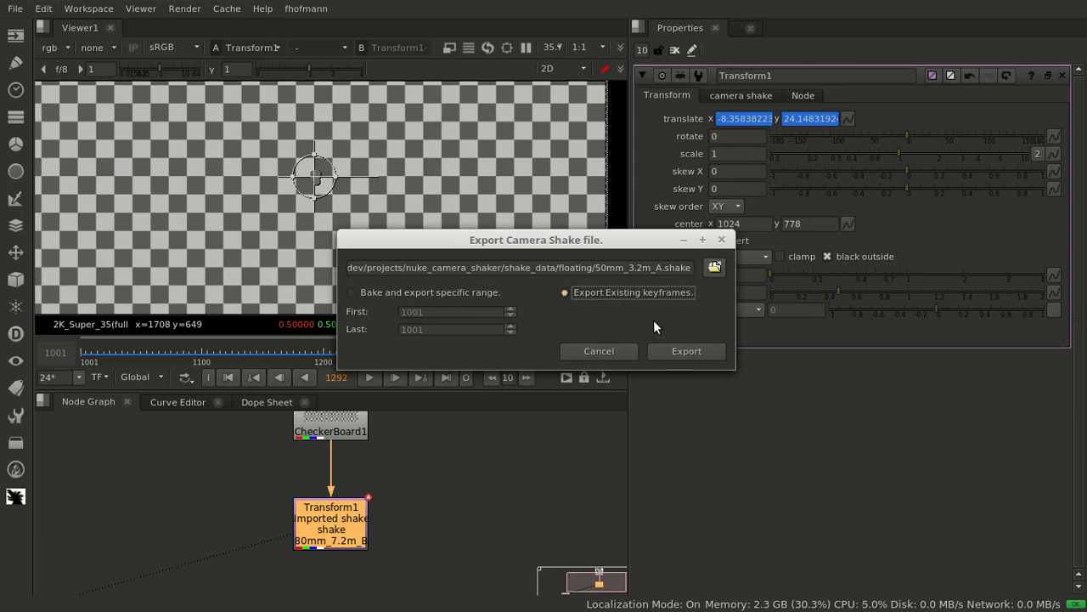
click(687, 350)
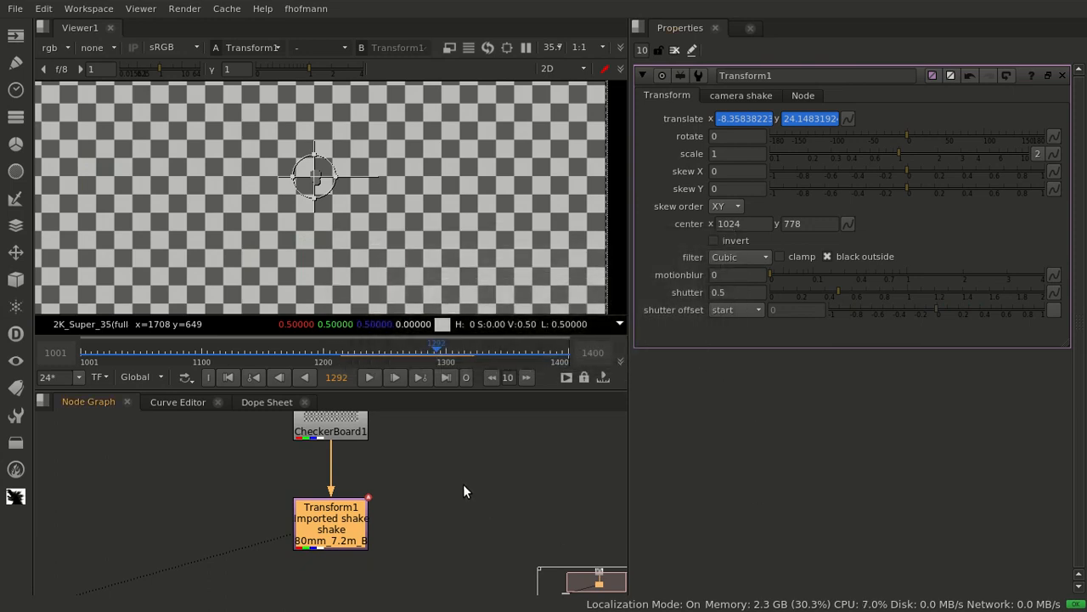
Preview the exported 50mm_3.2m_A shake from the floating category in the camera shake import dialog without importing it
scroll(463, 484, down, 3)
middle_drag(469, 482, 296, 451)
click(296, 457)
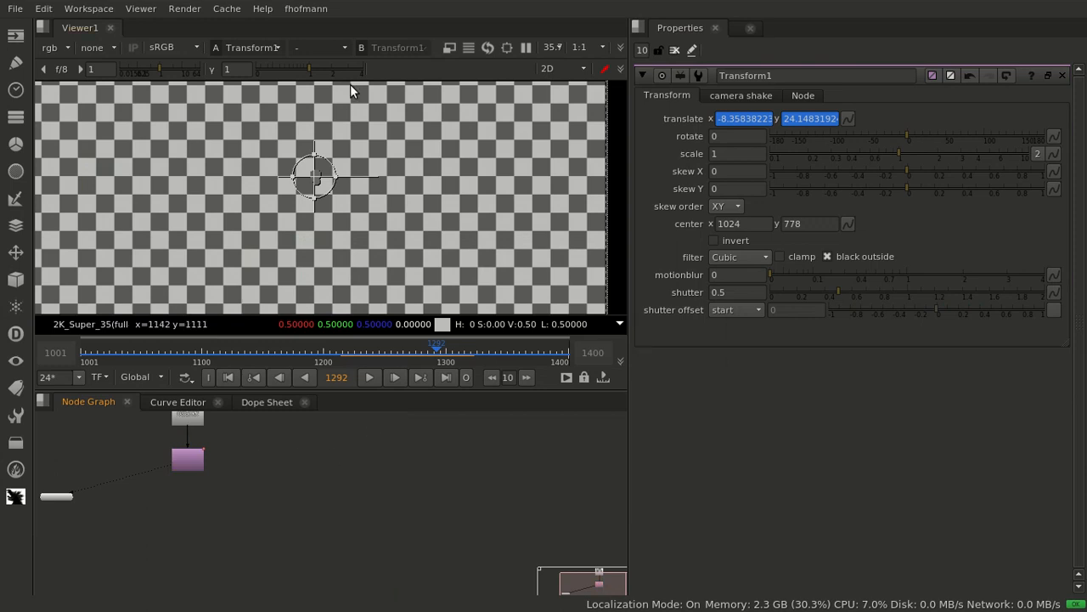
click(306, 8)
mouse_move(391, 100)
click(451, 101)
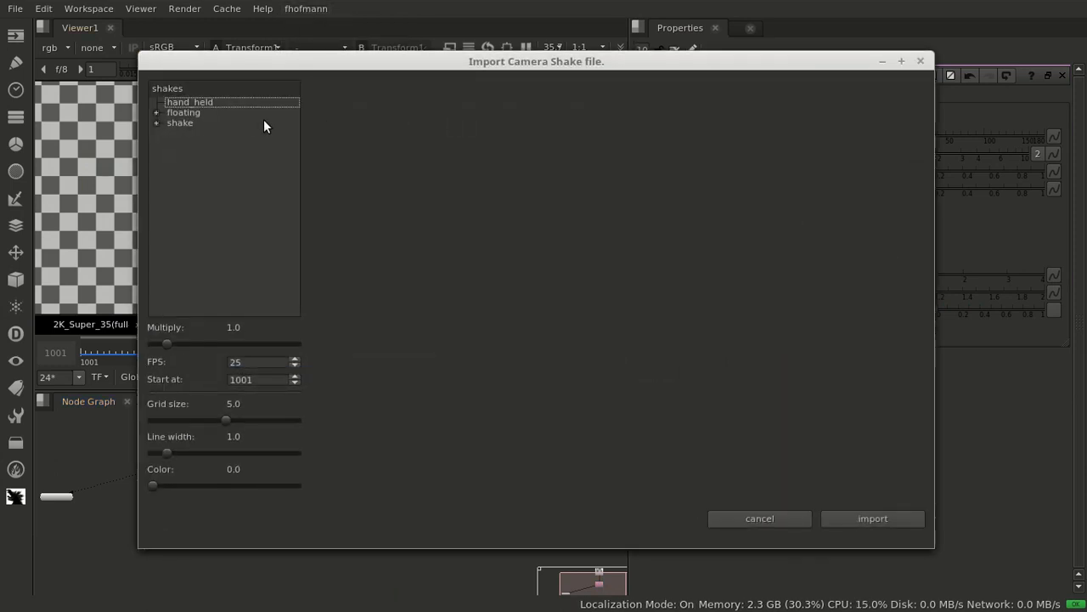
double_click(190, 113)
click(240, 155)
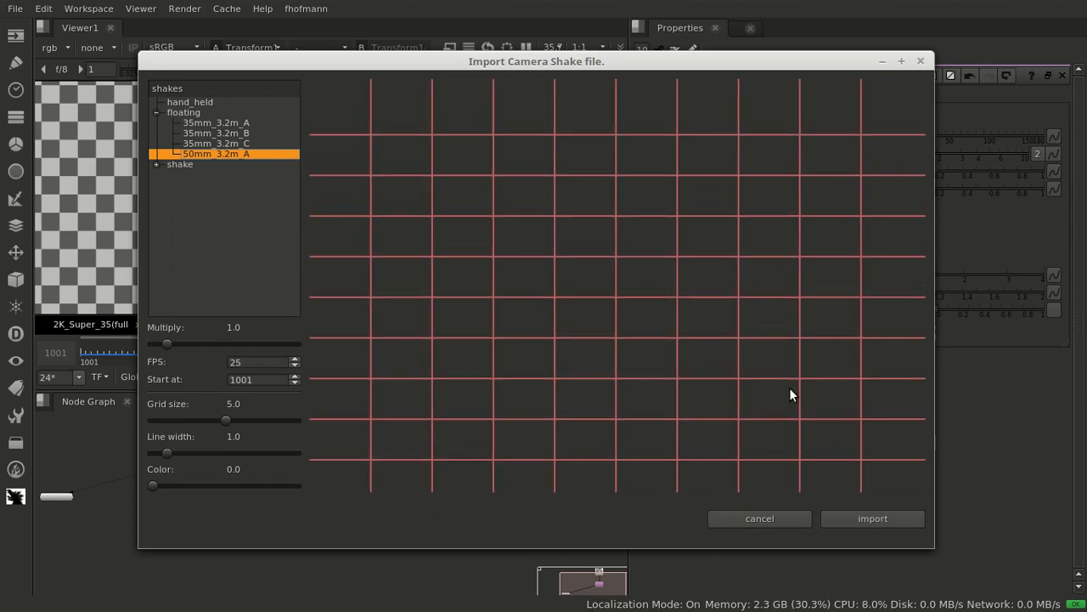
click(775, 514)
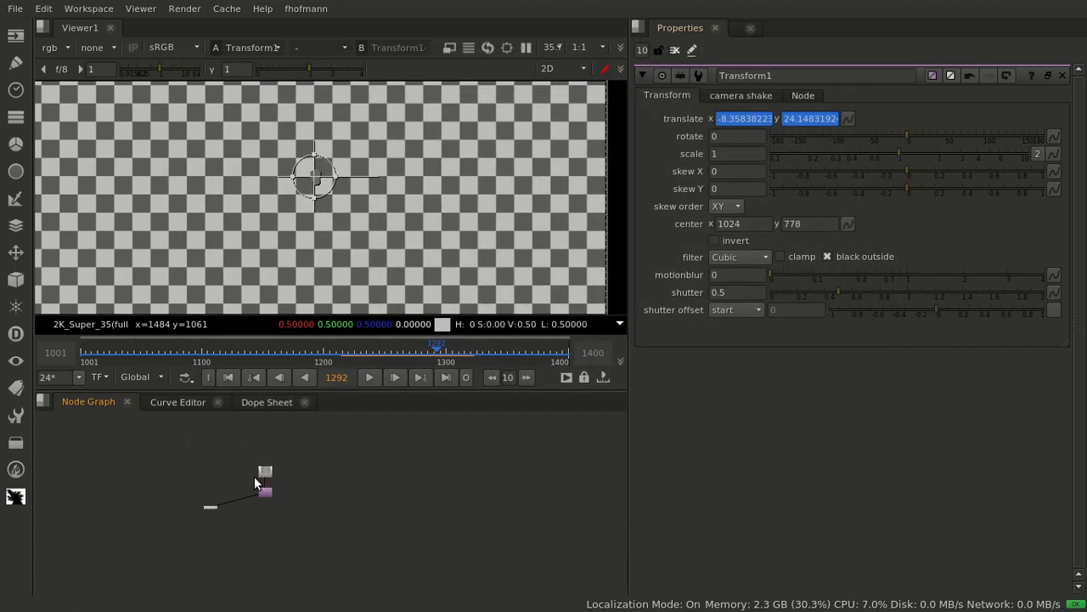
middle_drag(254, 476, 310, 449)
scroll(307, 450, up, 3)
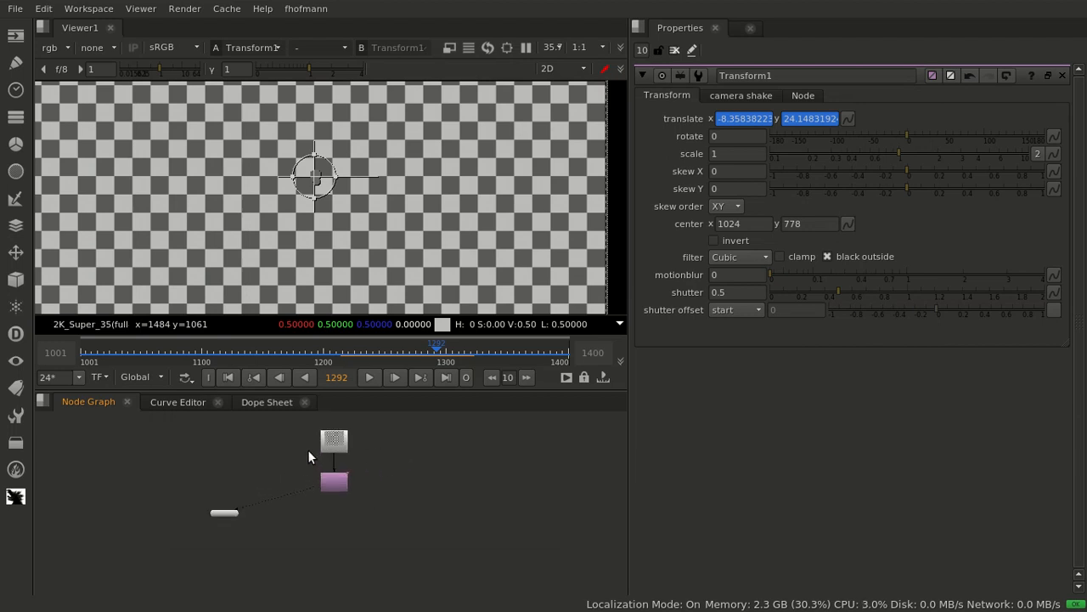